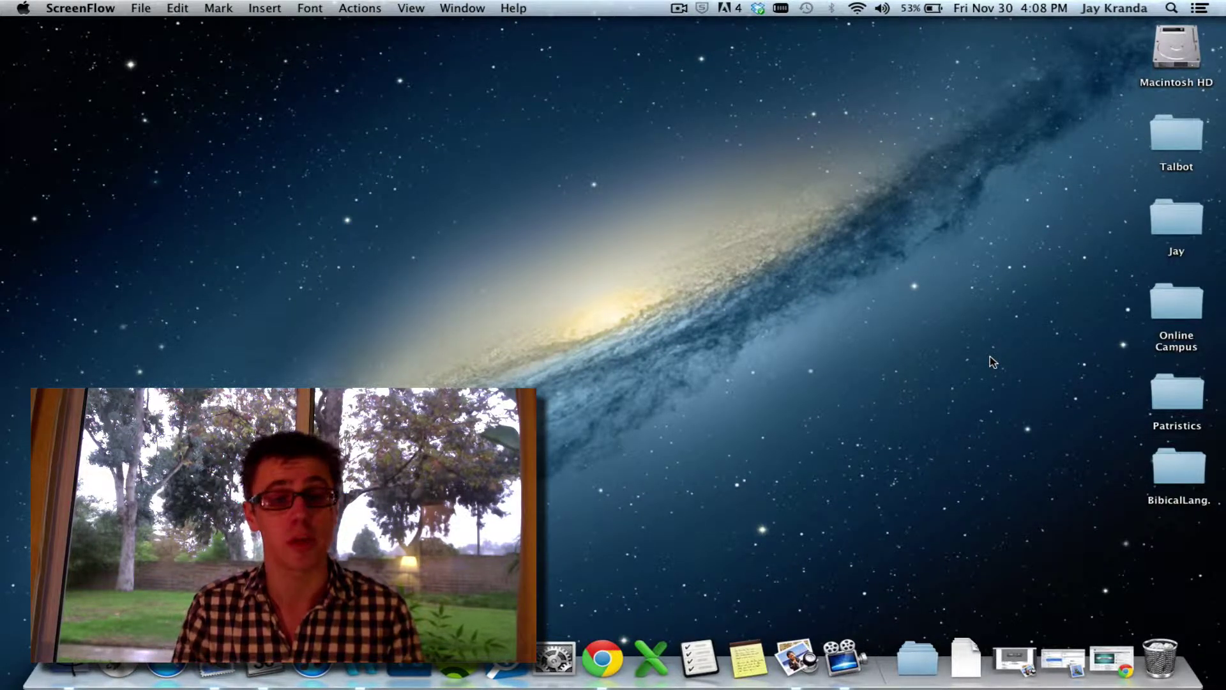
- Switch to Chrome and look over the chat area on the Saddleback Internet Campus live page
{"action": "left_click", "coordinate": [602, 658]}
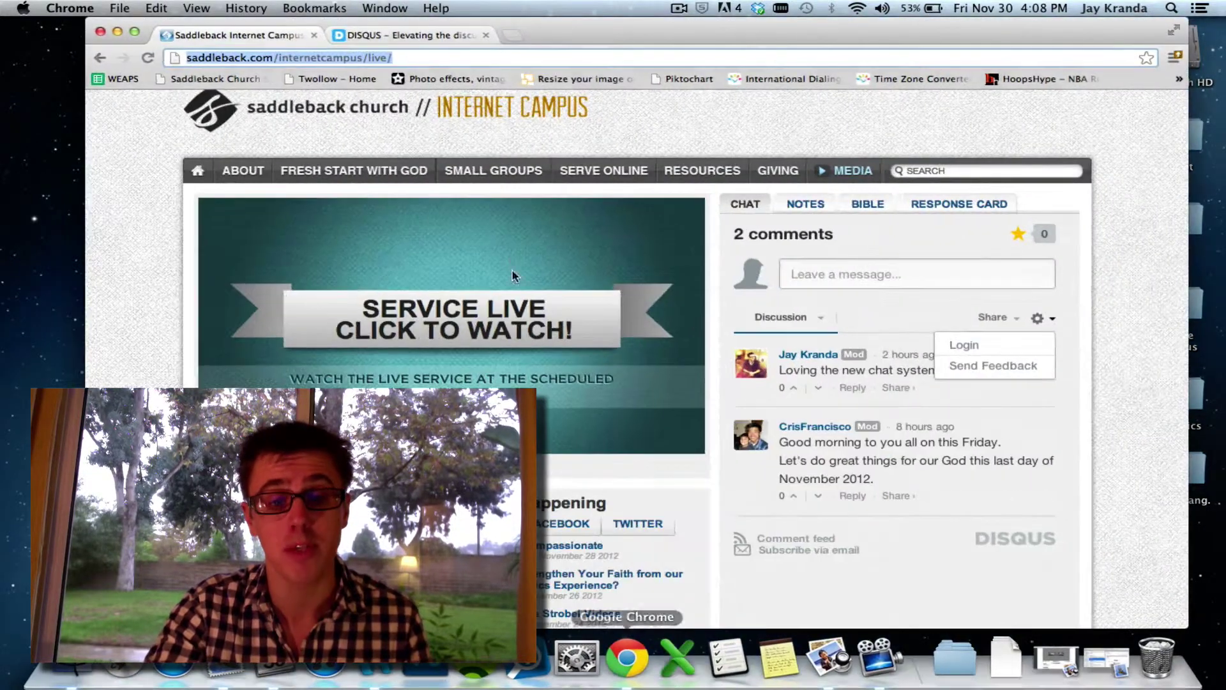
{"action": "left_click", "coordinate": [136, 267]}
{"action": "scroll", "coordinate": [136, 267], "scroll_direction": "down", "scroll_amount": 1}
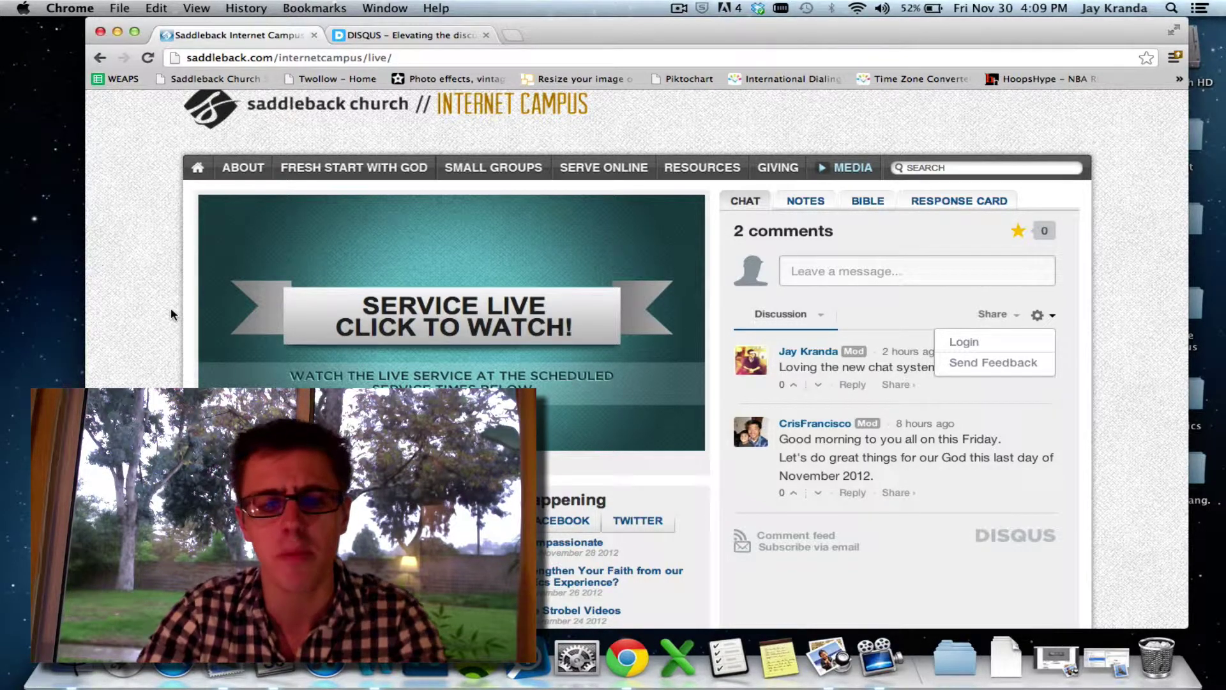
{"action": "scroll", "coordinate": [171, 308], "scroll_direction": "down", "scroll_amount": 2}
{"action": "scroll", "coordinate": [636, 358], "scroll_direction": "up", "scroll_amount": 2}
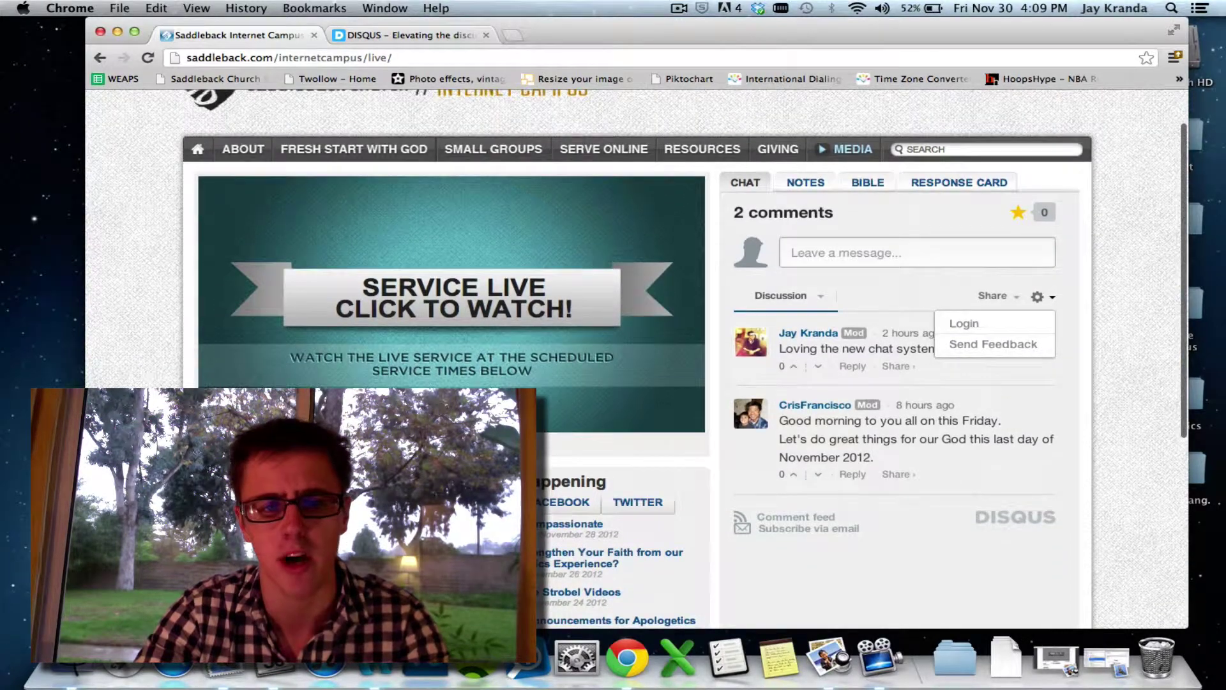
{"action": "scroll", "coordinate": [153, 355], "scroll_direction": "up", "scroll_amount": 1}
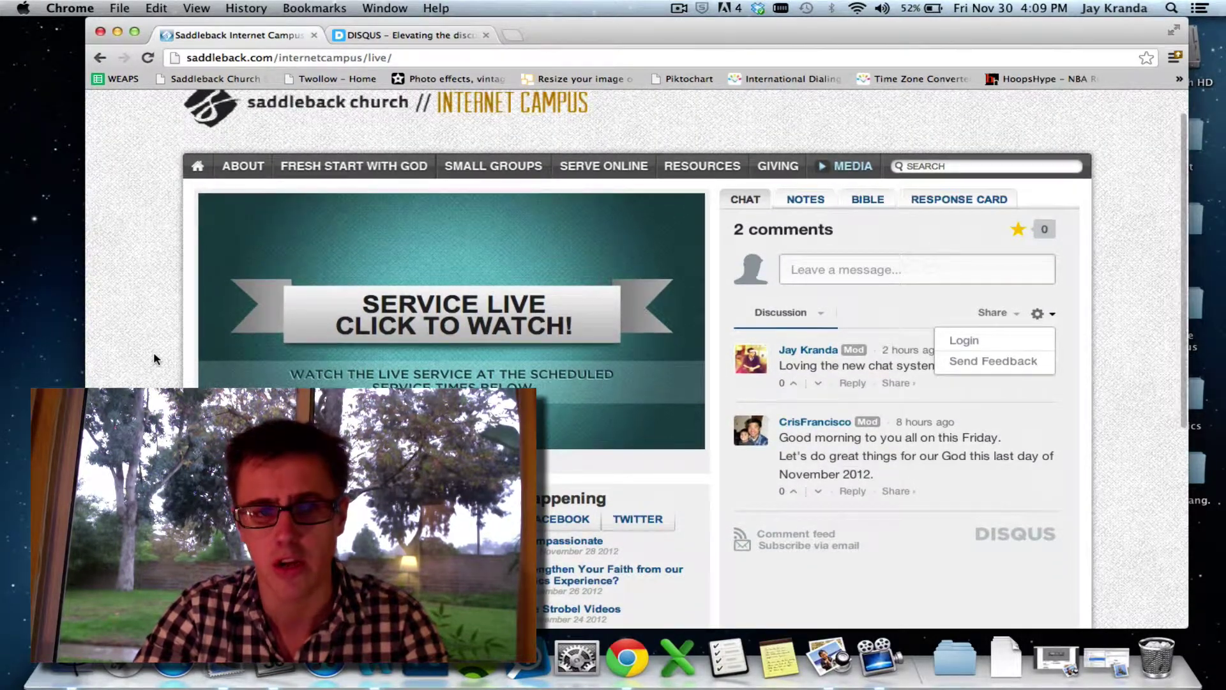
- Connect to the chat with the Twitter account and post the message "welcome everyone!!!"
{"action": "left_click", "coordinate": [970, 278]}
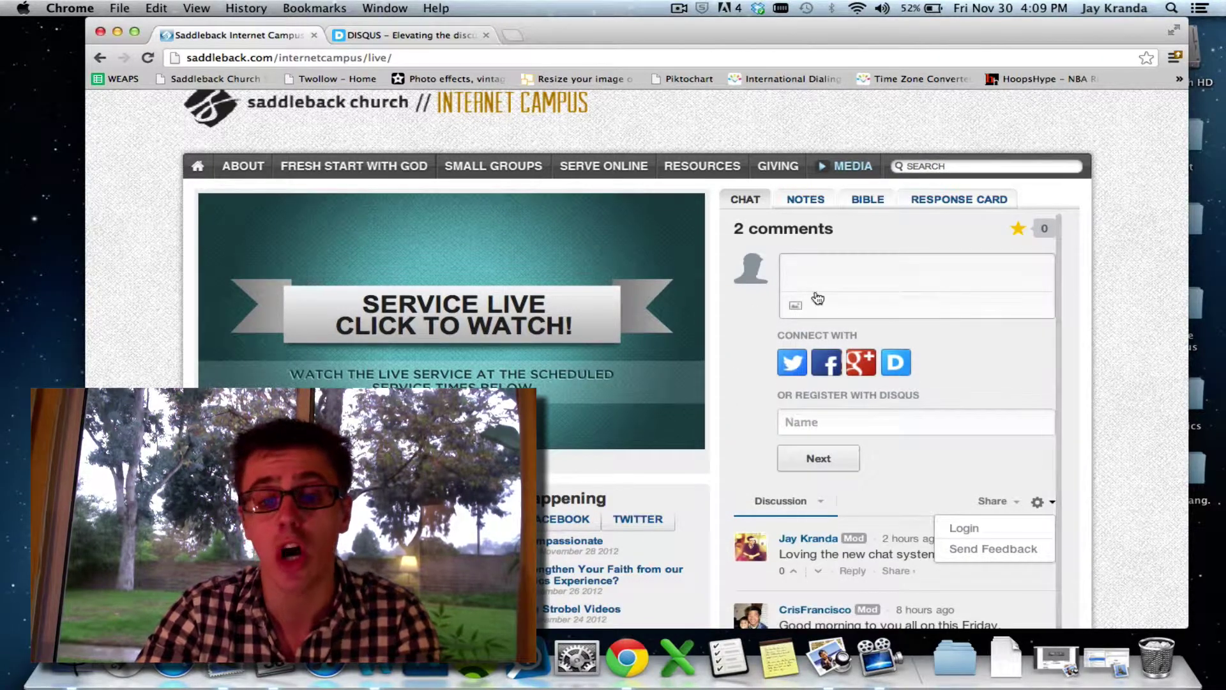
{"action": "left_click", "coordinate": [788, 361]}
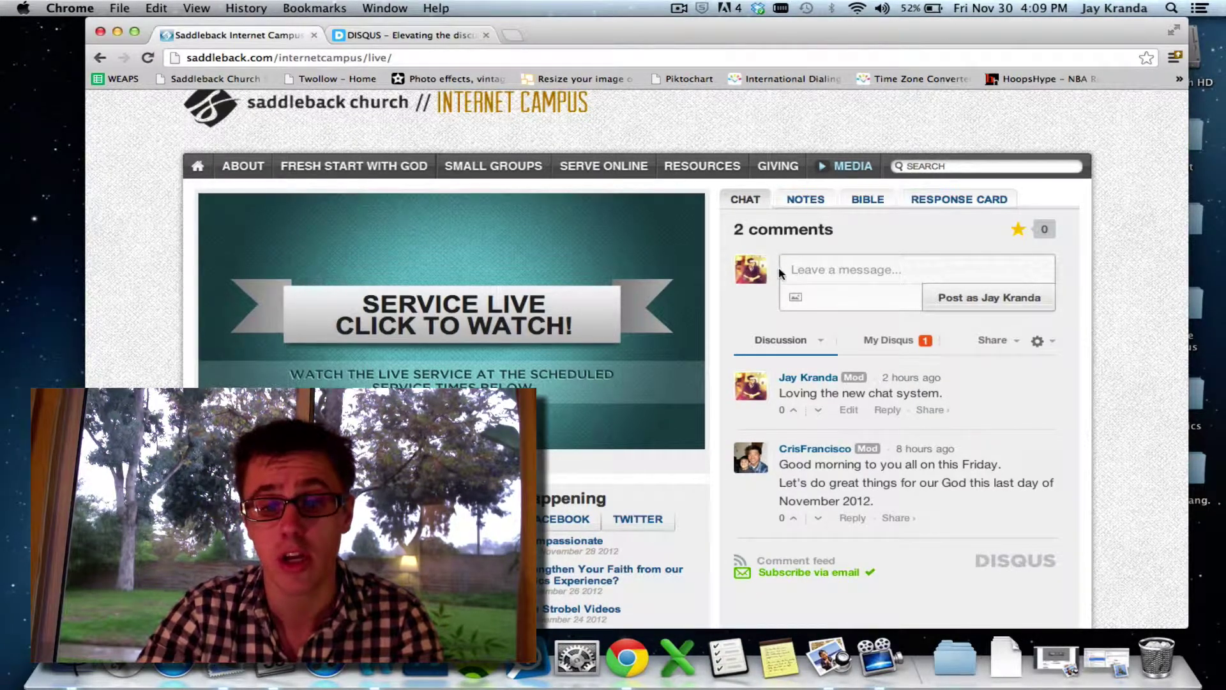
{"action": "left_click", "coordinate": [786, 267]}
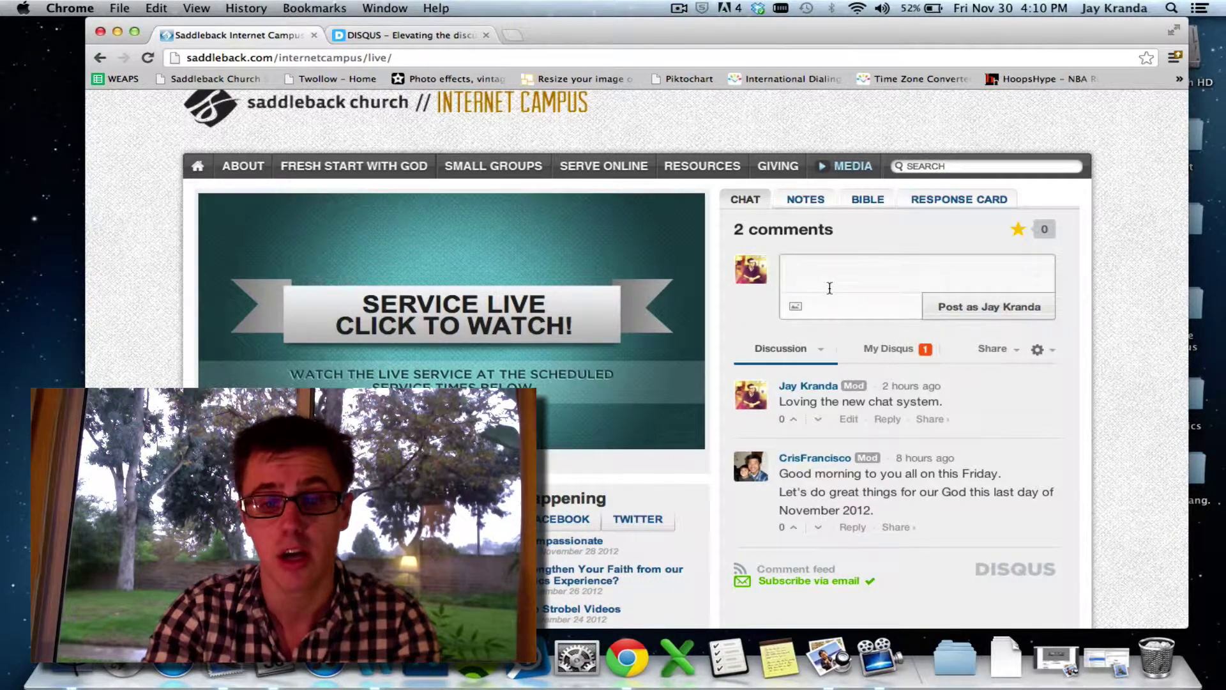
{"action": "type", "text": "welcome everyone!!!"}
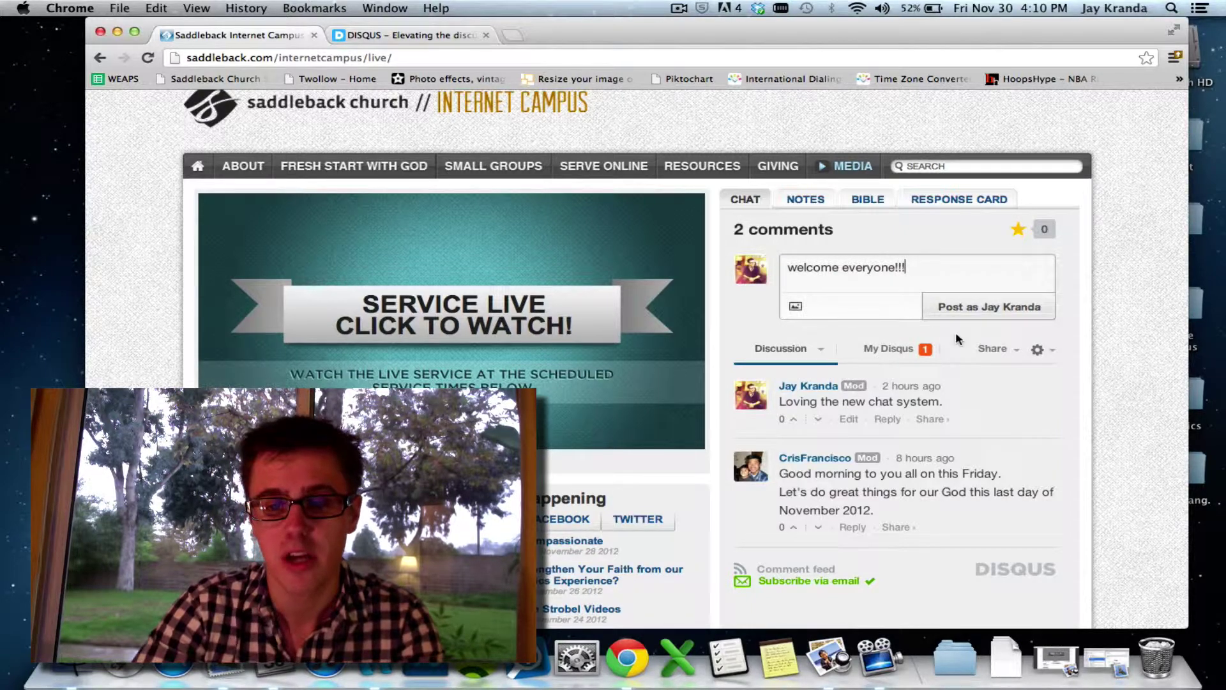
{"action": "left_click", "coordinate": [971, 308]}
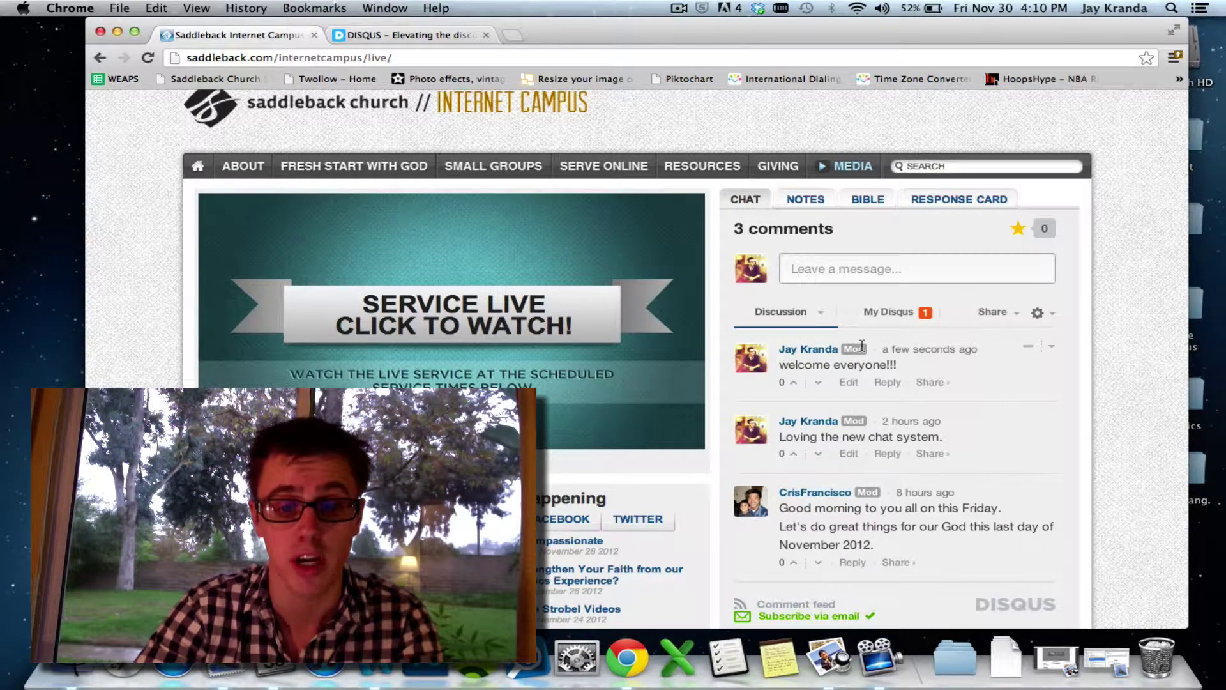
- Examine the Disqus profile and comment history of the new message's author, and return to the discussion
{"action": "left_click", "coordinate": [820, 352]}
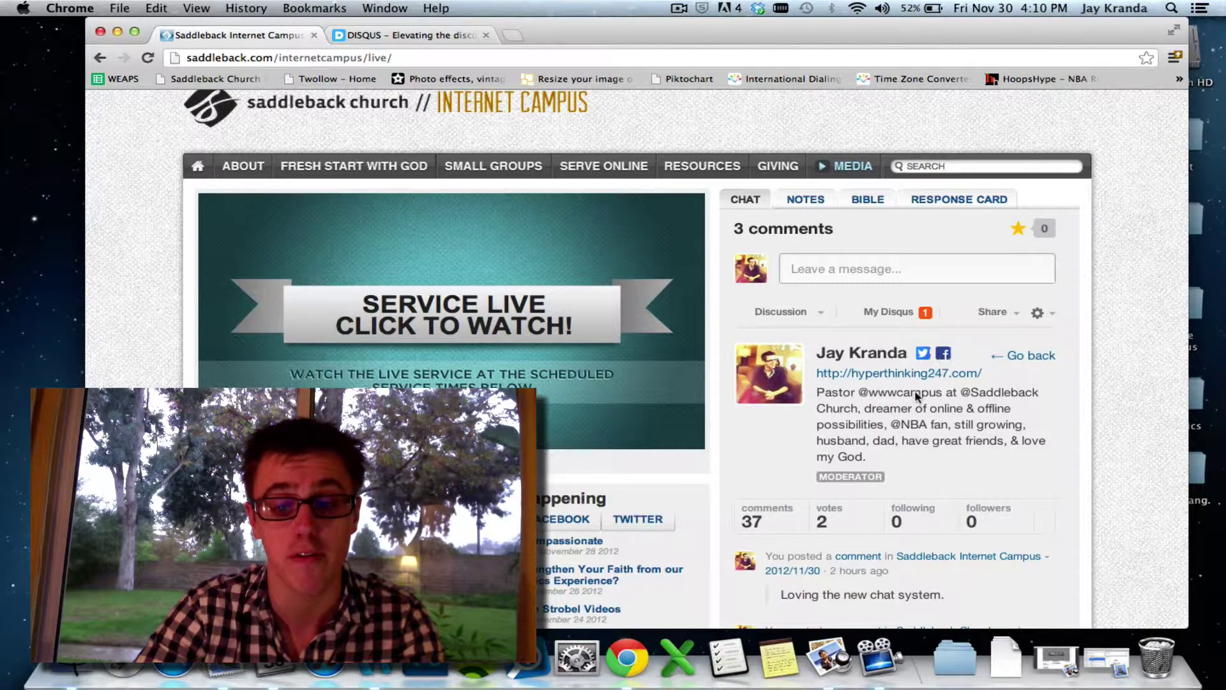
{"action": "scroll", "coordinate": [913, 383], "scroll_direction": "down", "scroll_amount": 3}
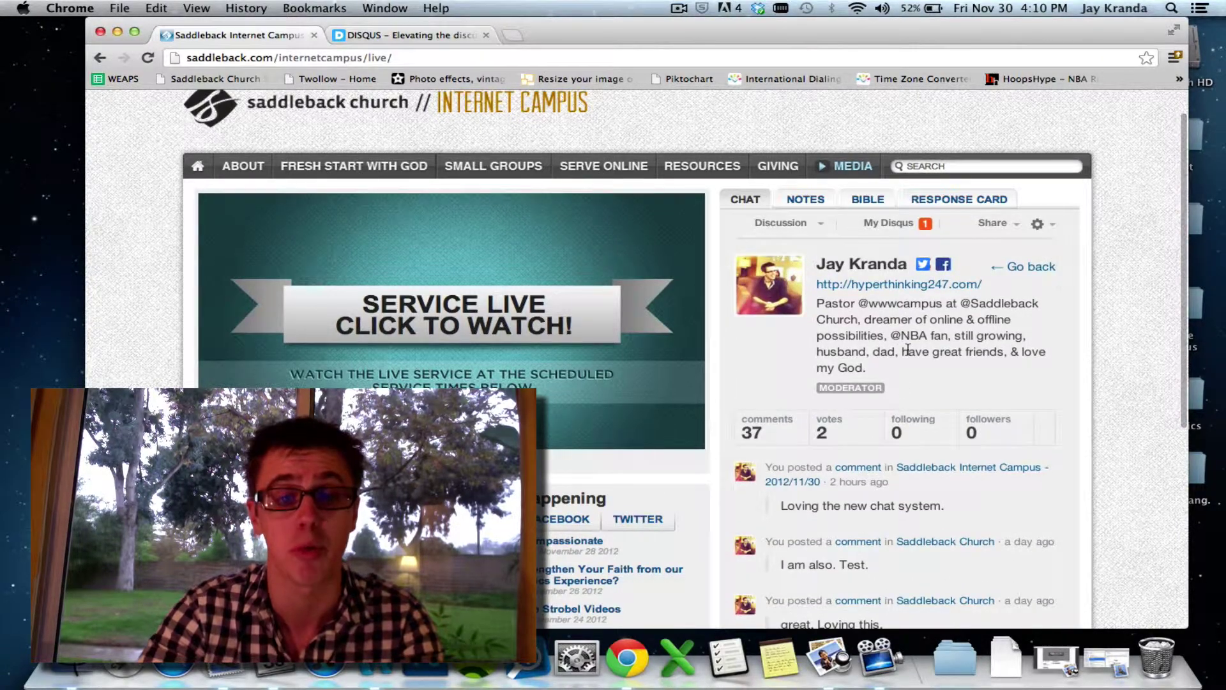
{"action": "scroll", "coordinate": [907, 350], "scroll_direction": "up", "scroll_amount": 2}
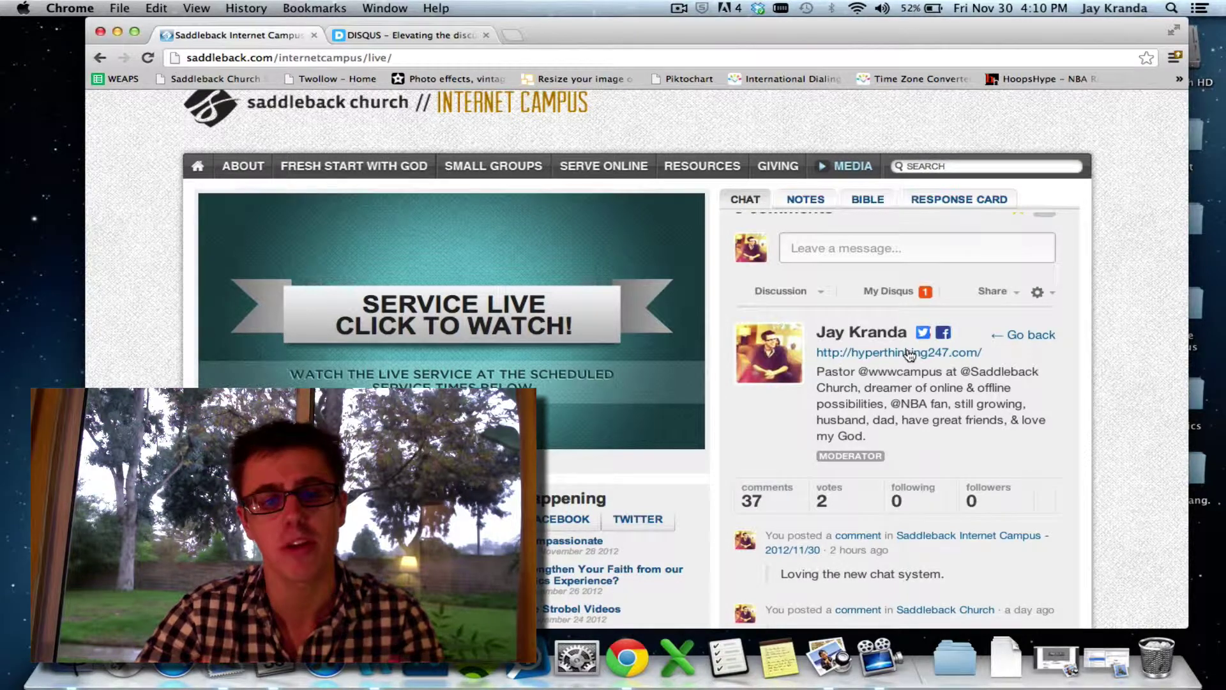
{"action": "scroll", "coordinate": [909, 355], "scroll_direction": "down", "scroll_amount": 5}
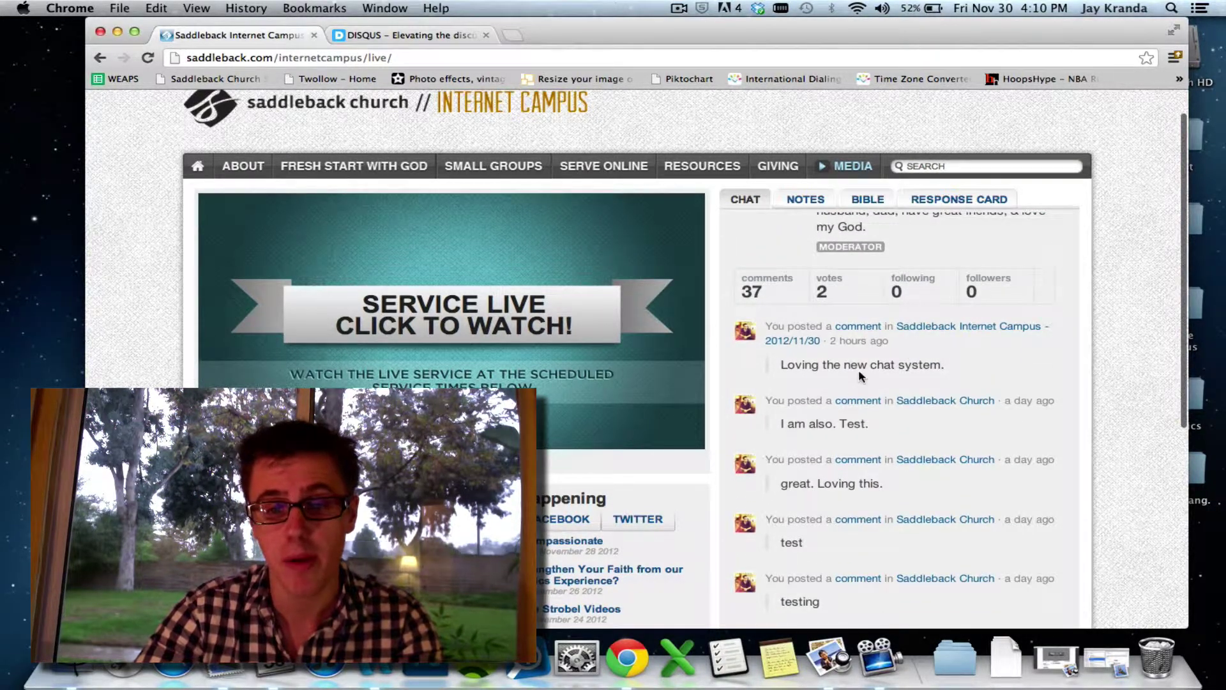
{"action": "scroll", "coordinate": [891, 432], "scroll_direction": "down", "scroll_amount": 6}
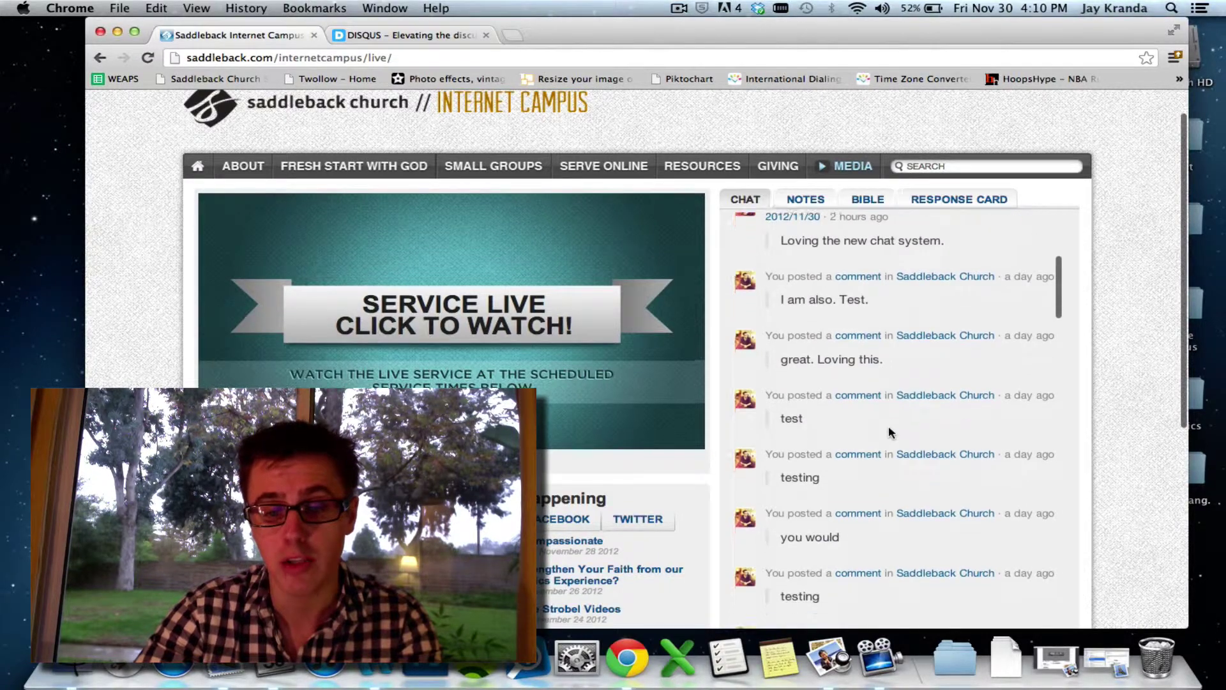
{"action": "scroll", "coordinate": [889, 428], "scroll_direction": "up", "scroll_amount": 15}
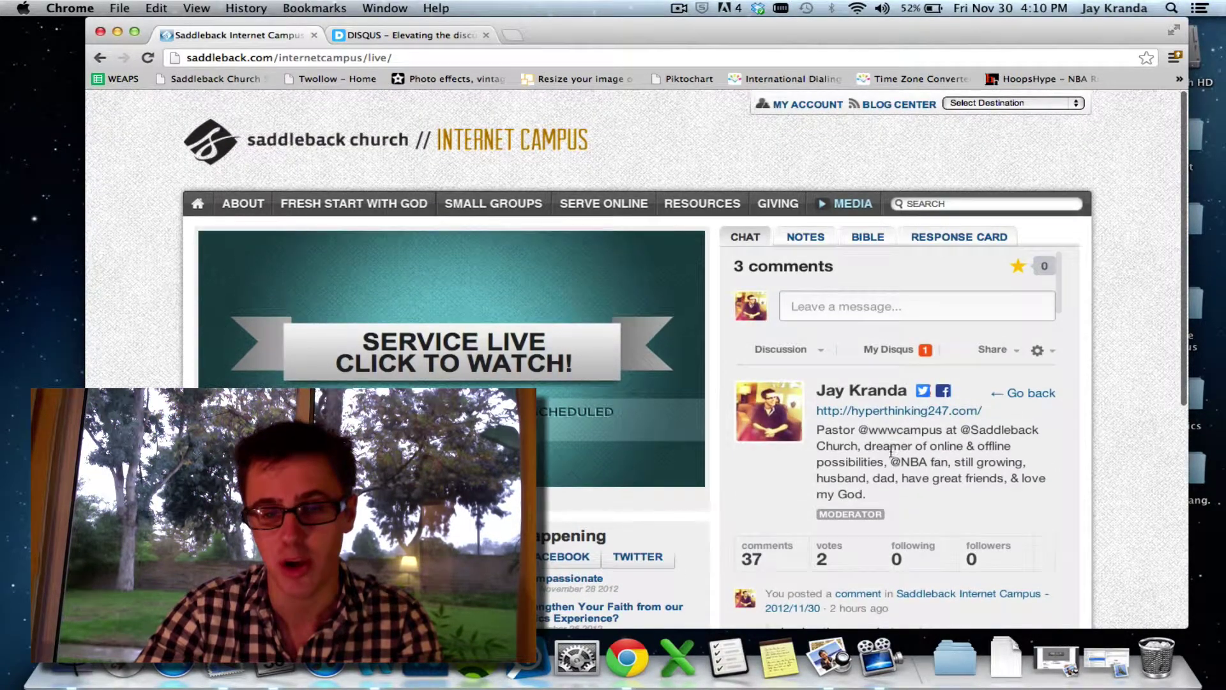
{"action": "left_click", "coordinate": [795, 348]}
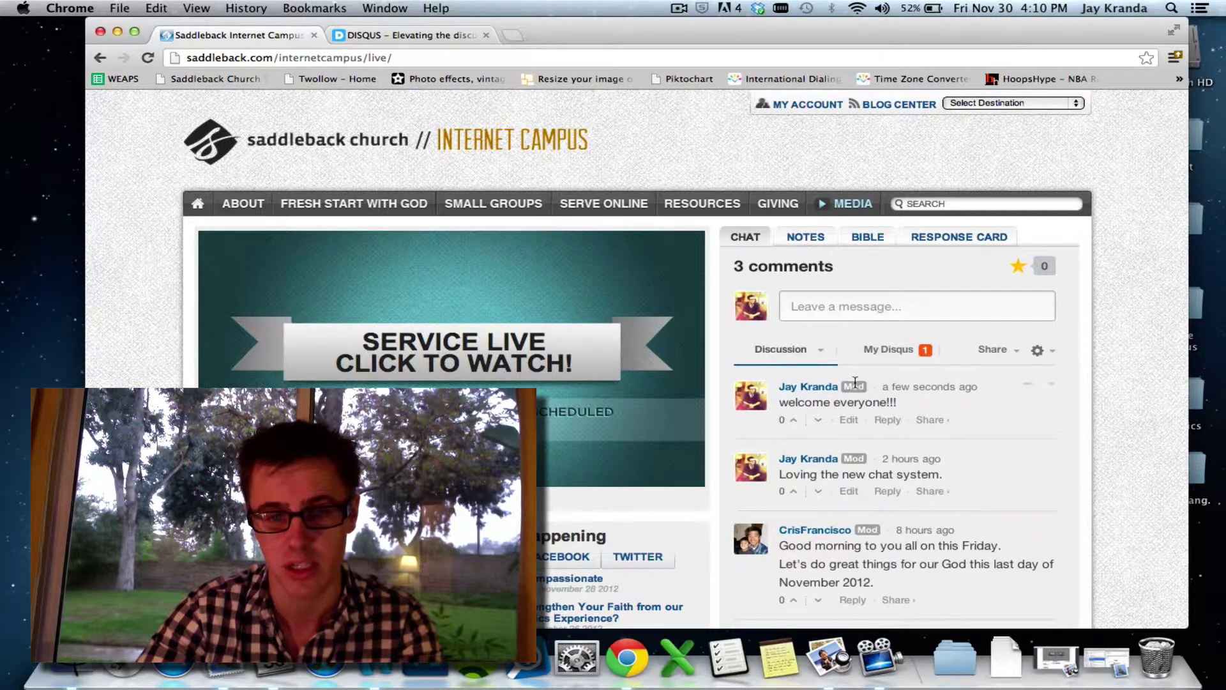
- Start a reply to the "Good morning to you all on this Friday" comment and upvote that comment
{"action": "scroll", "coordinate": [856, 384], "scroll_direction": "down", "scroll_amount": 3}
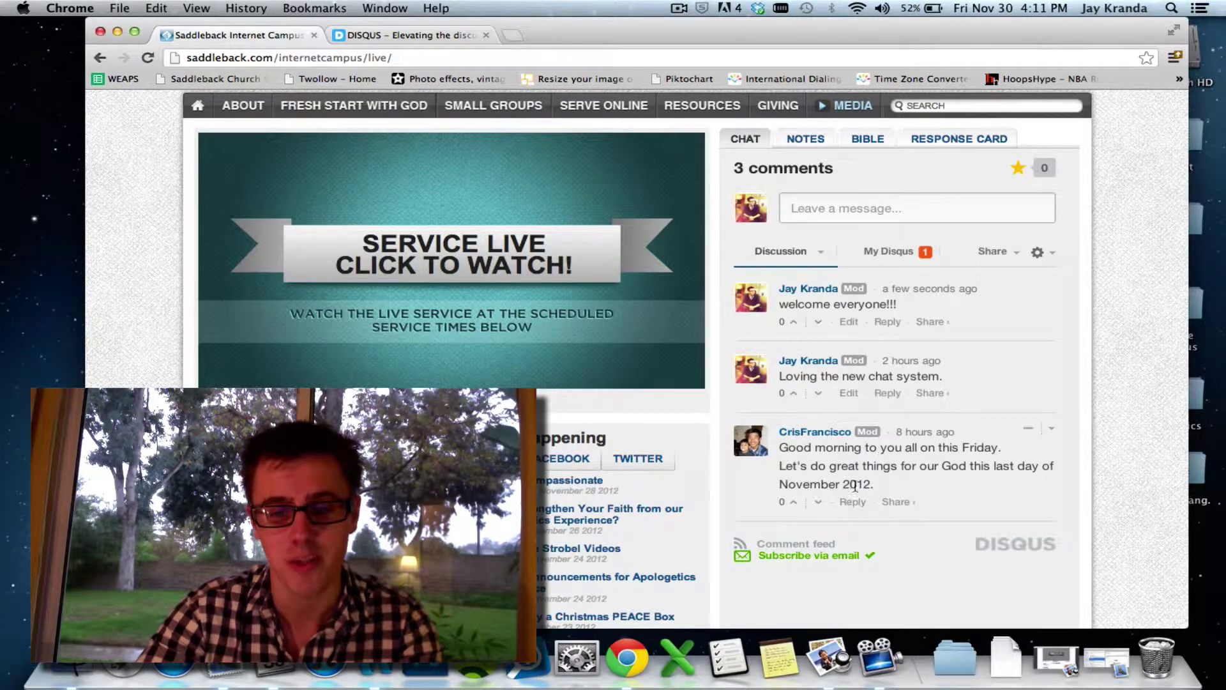
{"action": "left_click", "coordinate": [853, 501]}
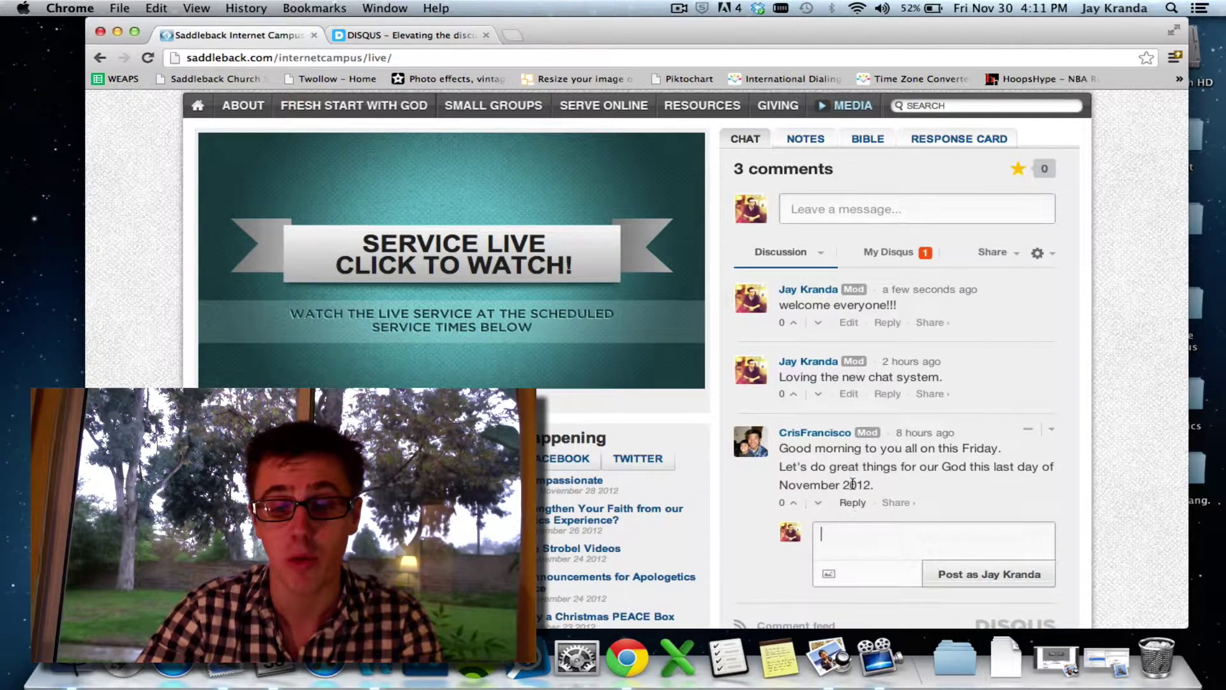
{"action": "scroll", "coordinate": [854, 491], "scroll_direction": "down", "scroll_amount": 1}
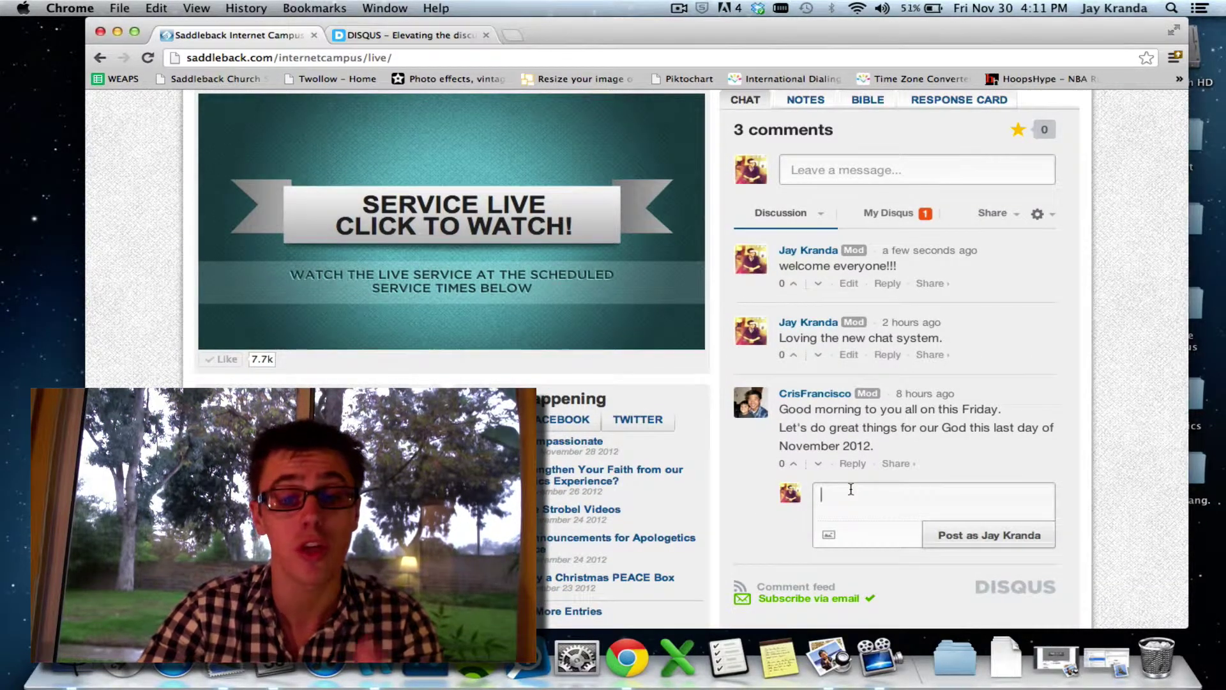
{"action": "scroll", "coordinate": [851, 490], "scroll_direction": "down", "scroll_amount": 1}
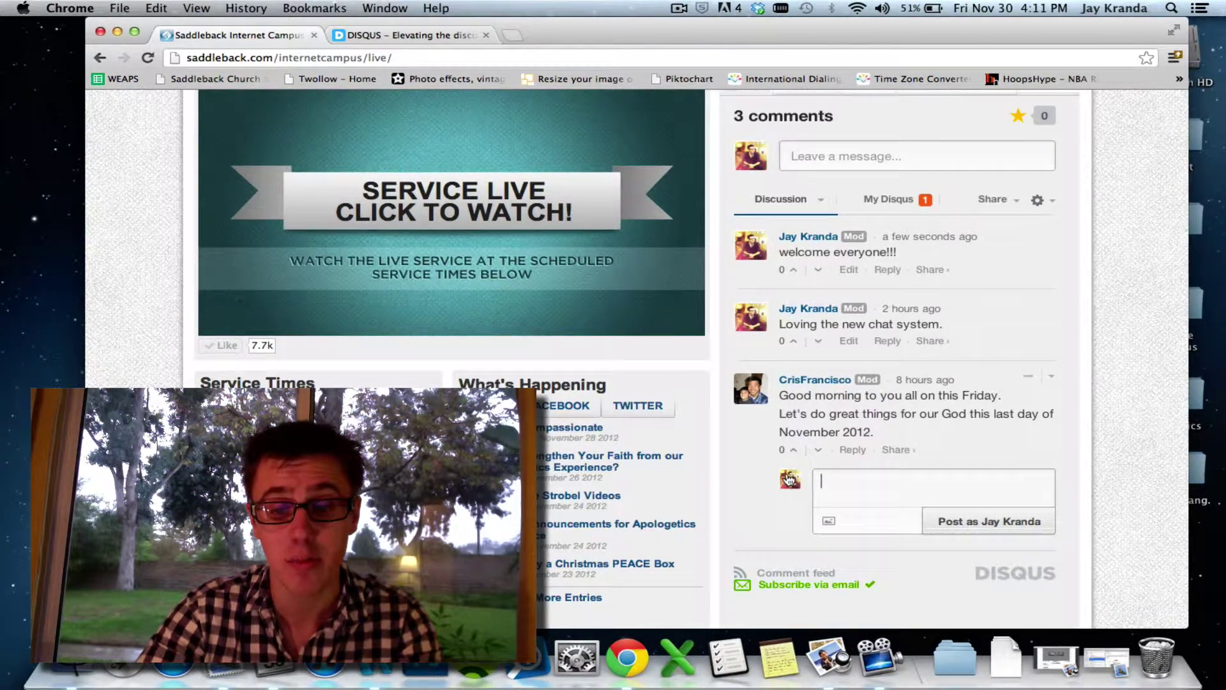
{"action": "left_click", "coordinate": [794, 451]}
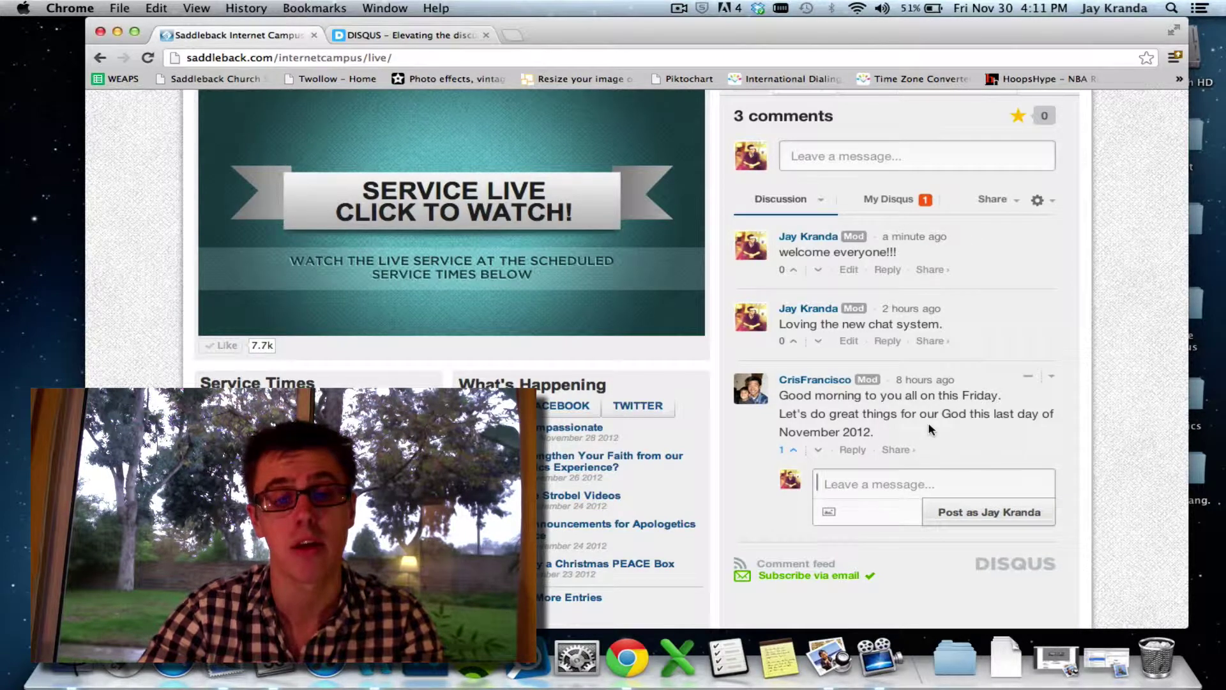
- View the moderation options available for the "Good morning to you all on this Friday" comment and dismiss them
{"action": "left_click", "coordinate": [1052, 378]}
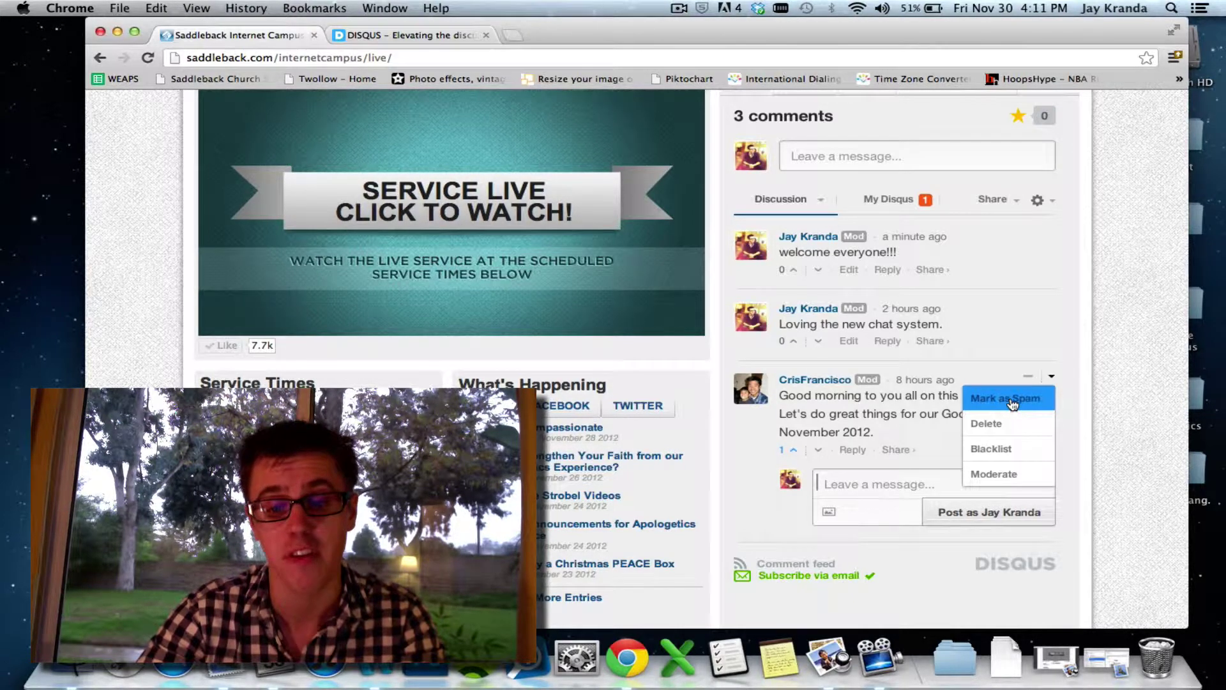
{"action": "left_click", "coordinate": [914, 412]}
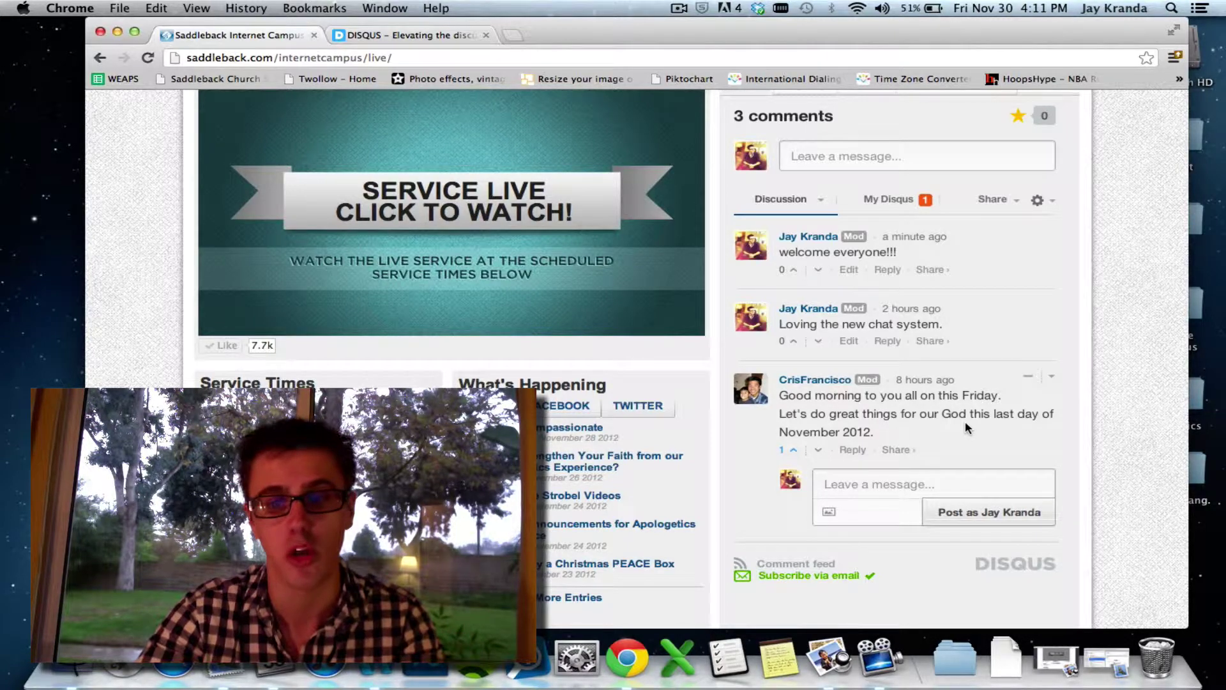
{"action": "scroll", "coordinate": [964, 420], "scroll_direction": "up", "scroll_amount": 4}
{"action": "scroll", "coordinate": [964, 421], "scroll_direction": "down", "scroll_amount": 3}
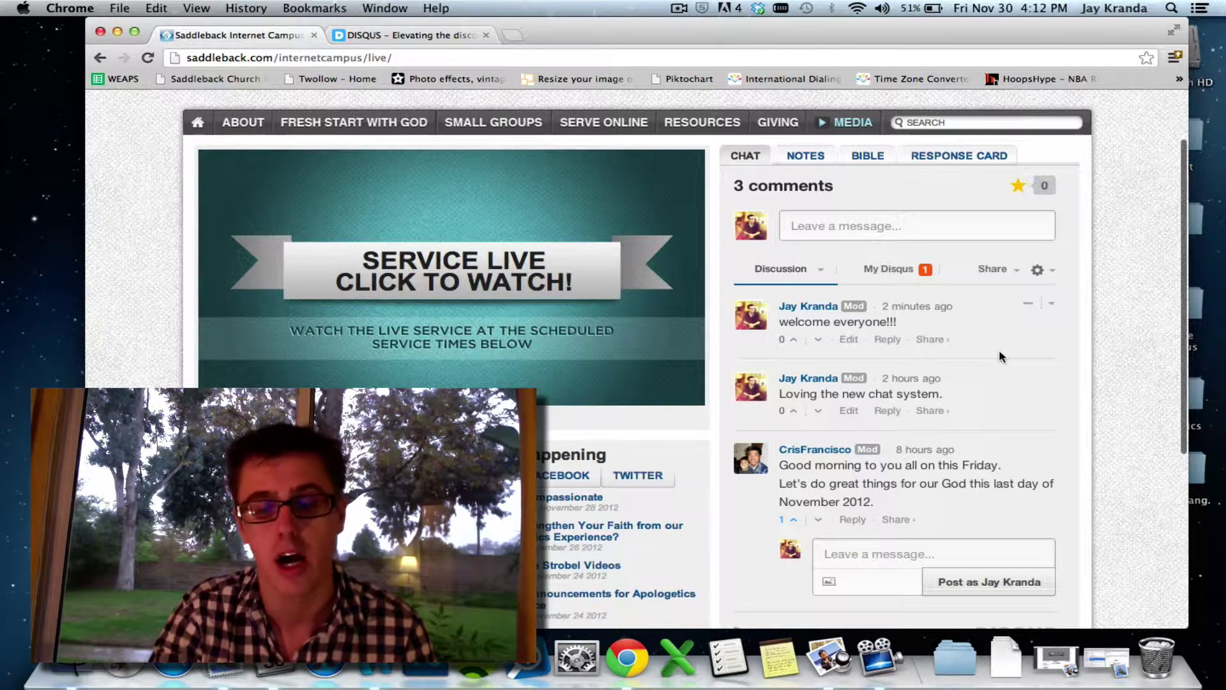
- View the file chooser for attaching an image to the reply and cancel it without choosing a file
{"action": "scroll", "coordinate": [999, 350], "scroll_direction": "down", "scroll_amount": 4}
{"action": "scroll", "coordinate": [999, 350], "scroll_direction": "up", "scroll_amount": 2}
{"action": "left_click", "coordinate": [828, 498]}
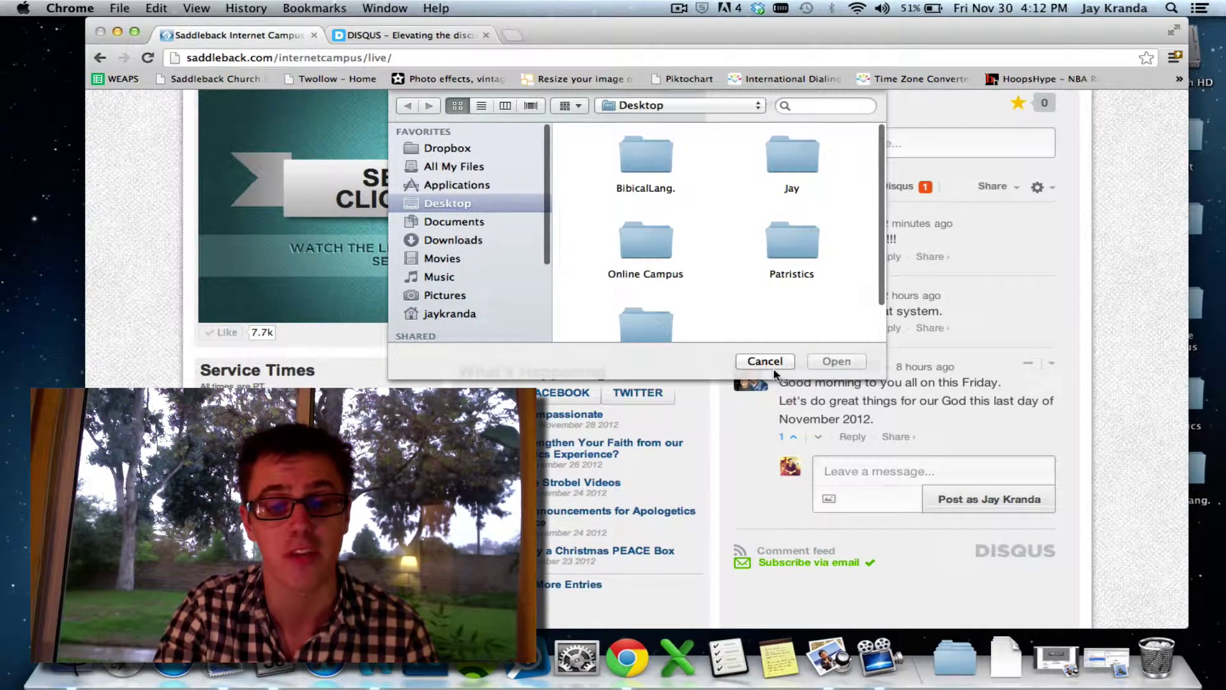
{"action": "left_click", "coordinate": [765, 361]}
{"action": "scroll", "coordinate": [933, 387], "scroll_direction": "up", "scroll_amount": 3}
- Examine the Response Card form, from its contact fields through the prayer request and spiritual journey options
{"action": "mouse_move", "coordinate": [932, 391]}
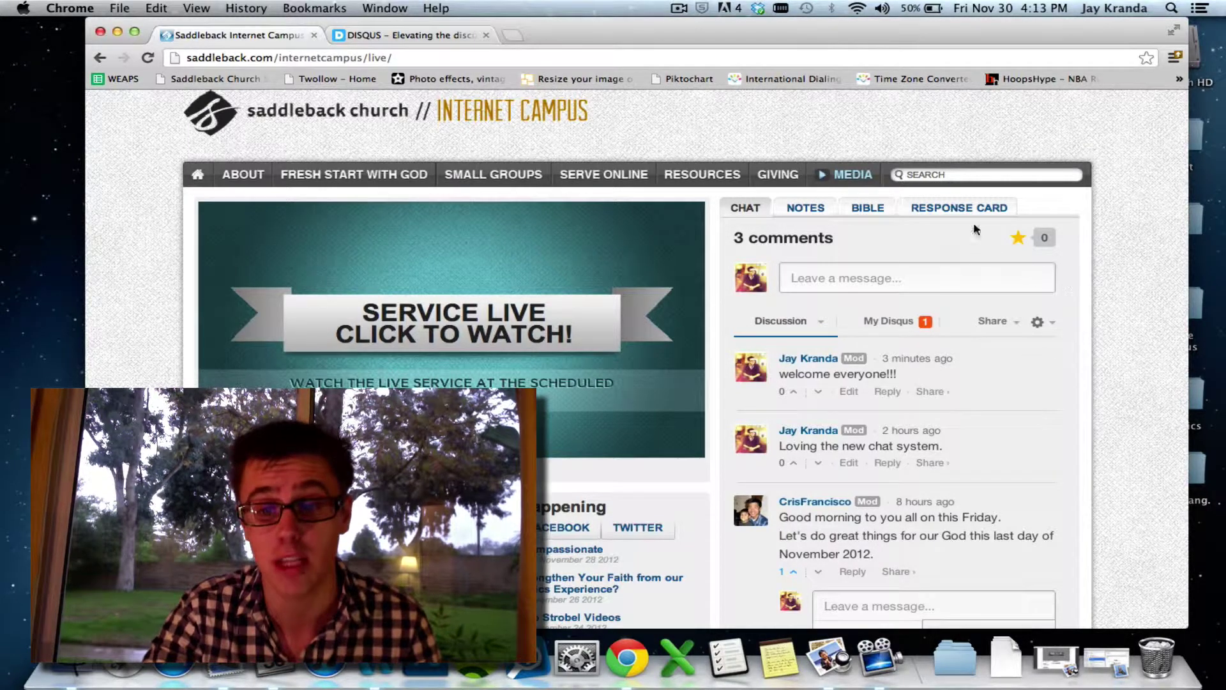
{"action": "left_click", "coordinate": [955, 208]}
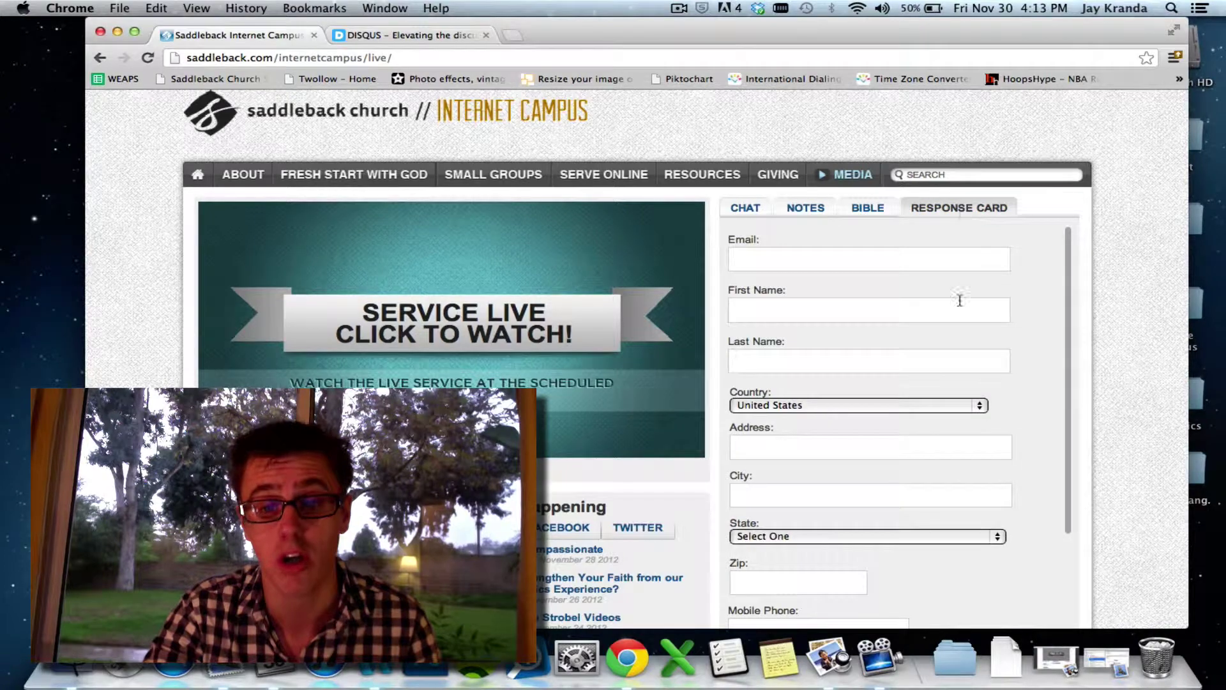
{"action": "scroll", "coordinate": [966, 396], "scroll_direction": "down", "scroll_amount": 10}
{"action": "right_click", "coordinate": [968, 398]}
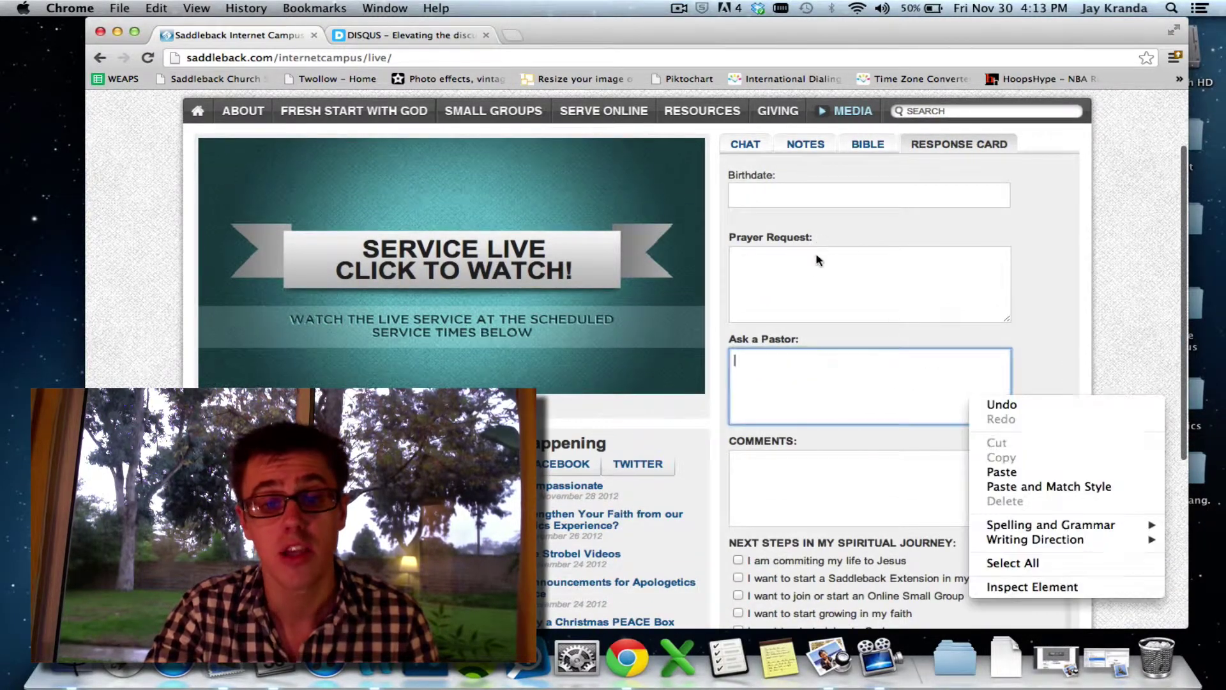
{"action": "left_click", "coordinate": [815, 547]}
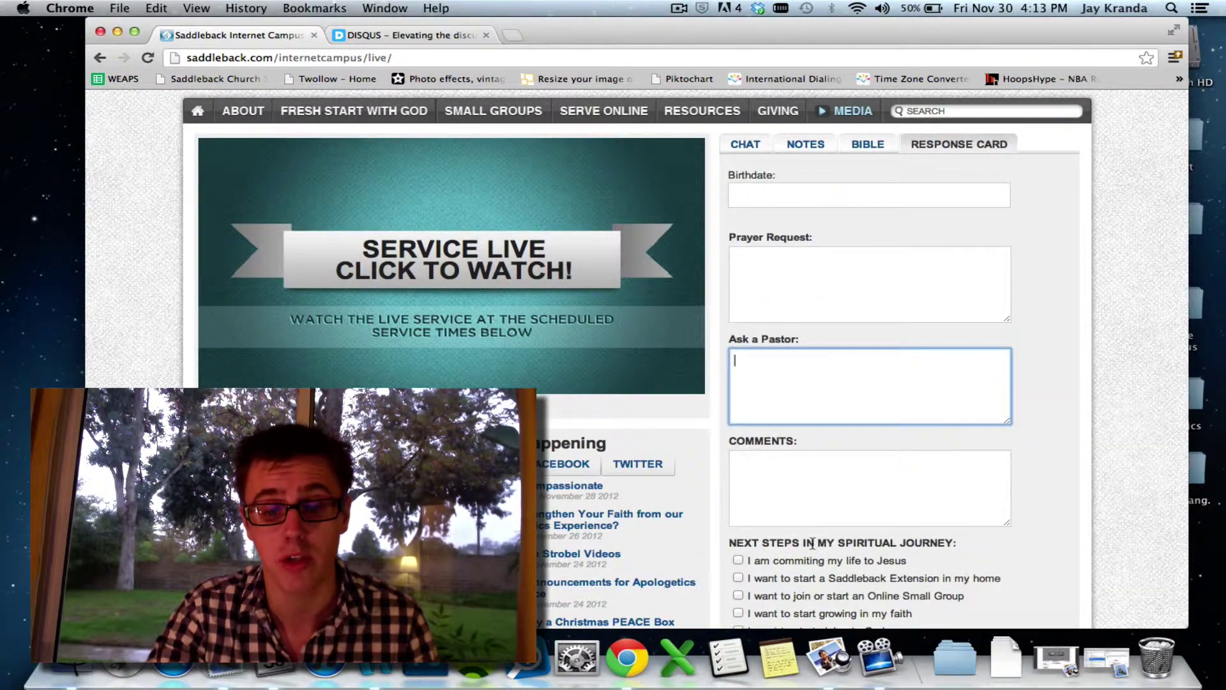
{"action": "scroll", "coordinate": [817, 460], "scroll_direction": "down", "scroll_amount": 5}
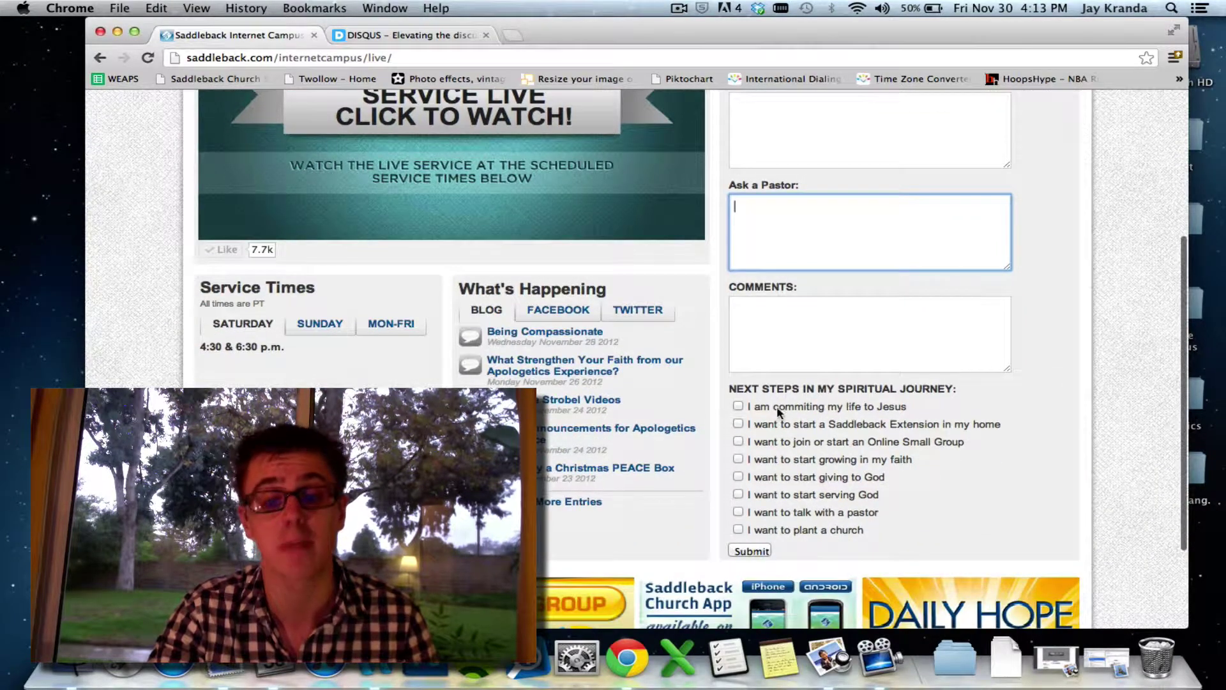
{"action": "scroll", "coordinate": [859, 470], "scroll_direction": "up", "scroll_amount": 10}
{"action": "scroll", "coordinate": [862, 474], "scroll_direction": "down", "scroll_amount": 1}
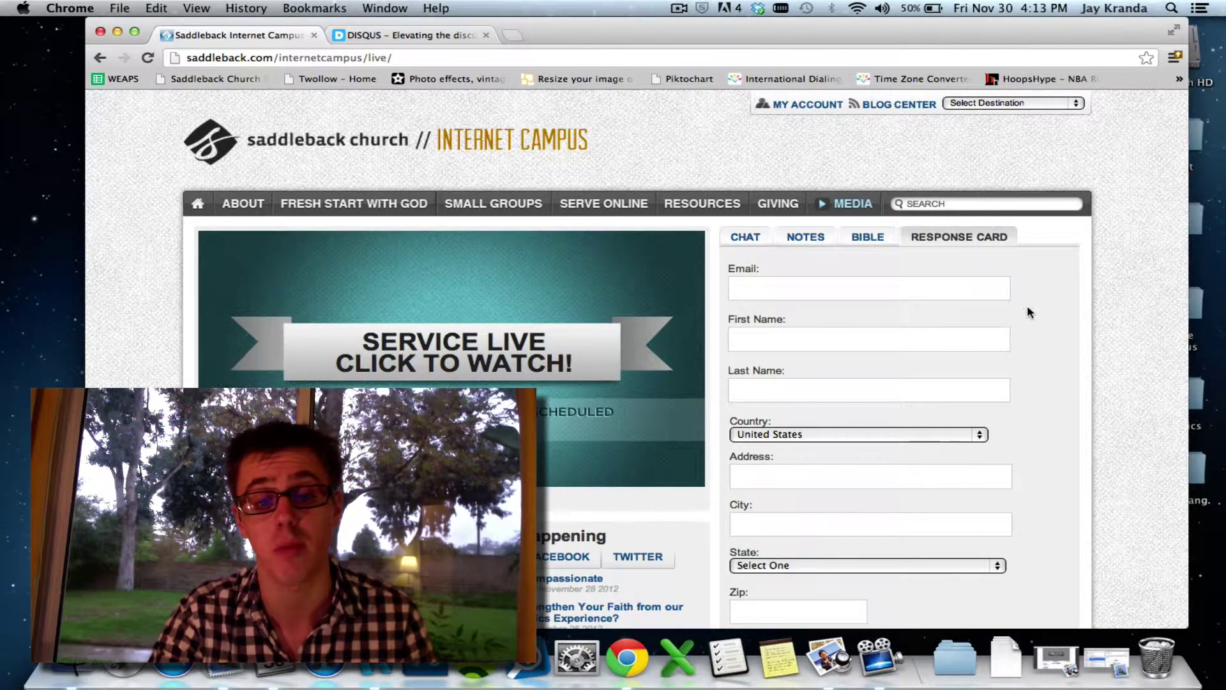
- Return to the chat and view the moderation options for the "welcome everyone!!!" message without applying any
{"action": "left_click", "coordinate": [760, 249]}
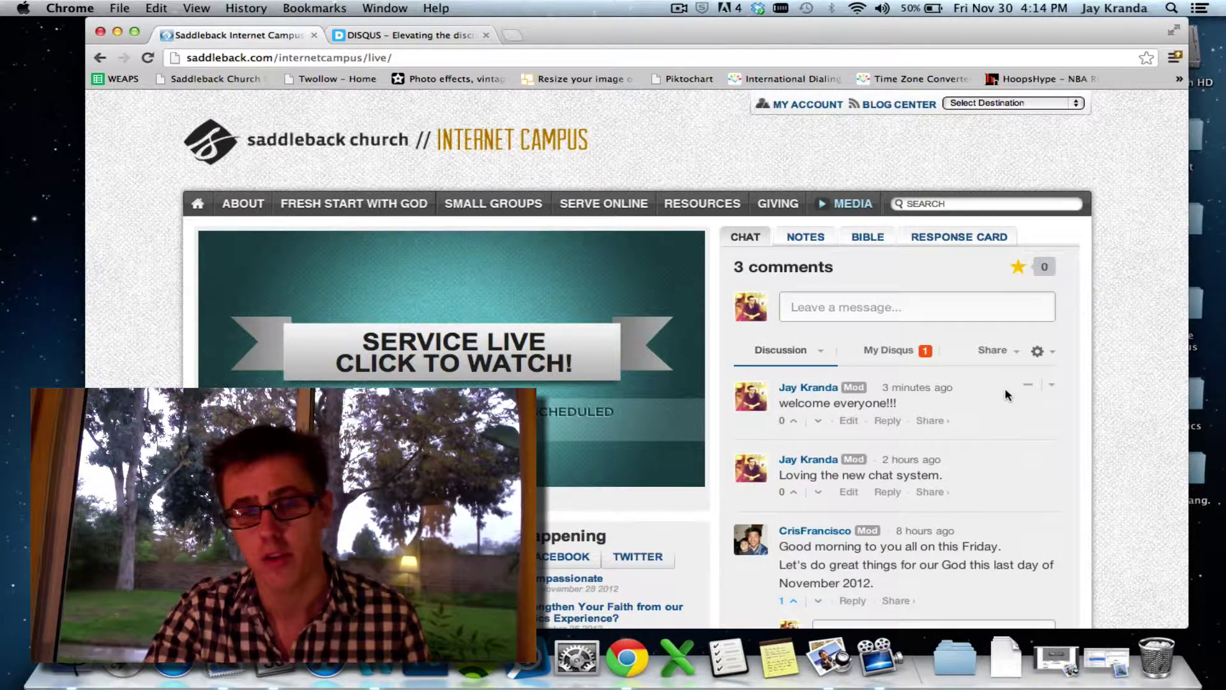
{"action": "left_click", "coordinate": [1050, 385]}
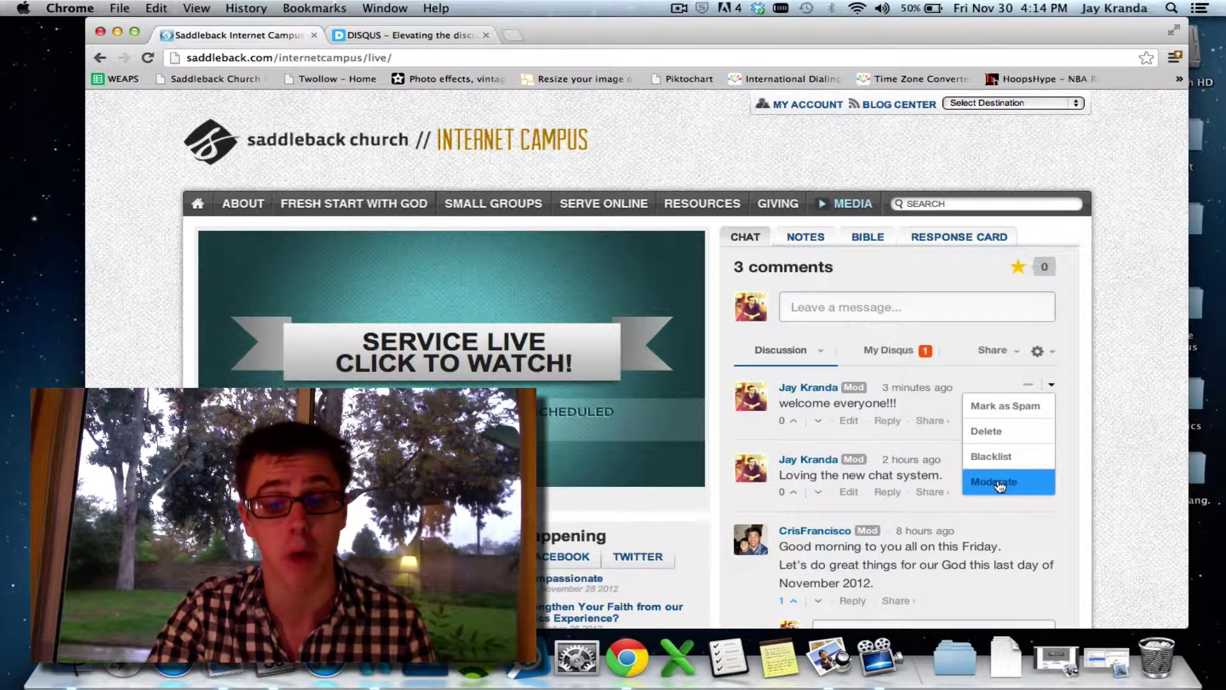
{"action": "left_click", "coordinate": [942, 392]}
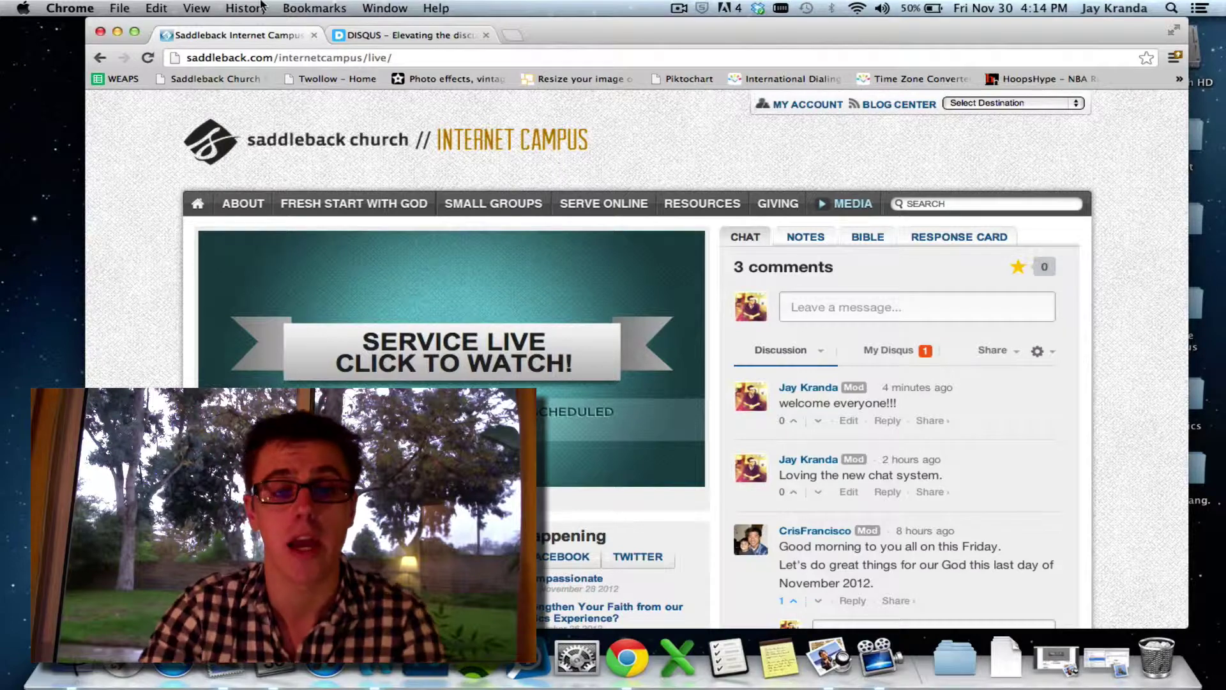
- Show the Disqus home page that is already open at disqus.com
{"action": "left_click", "coordinate": [366, 38]}
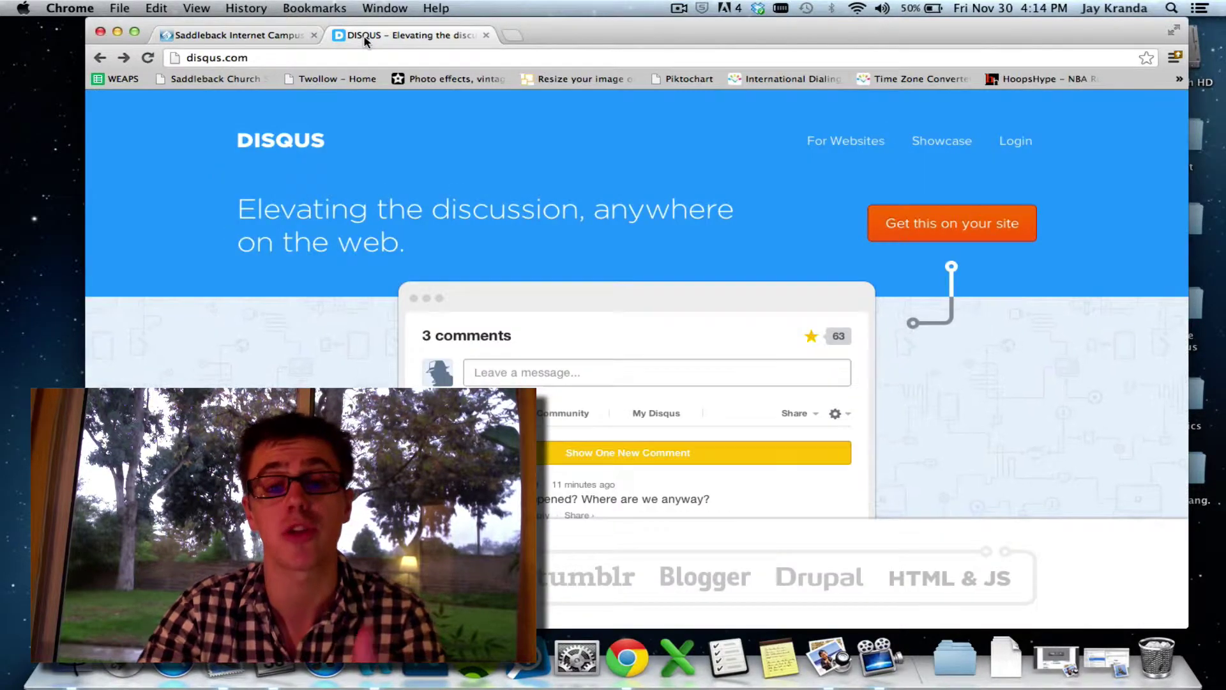
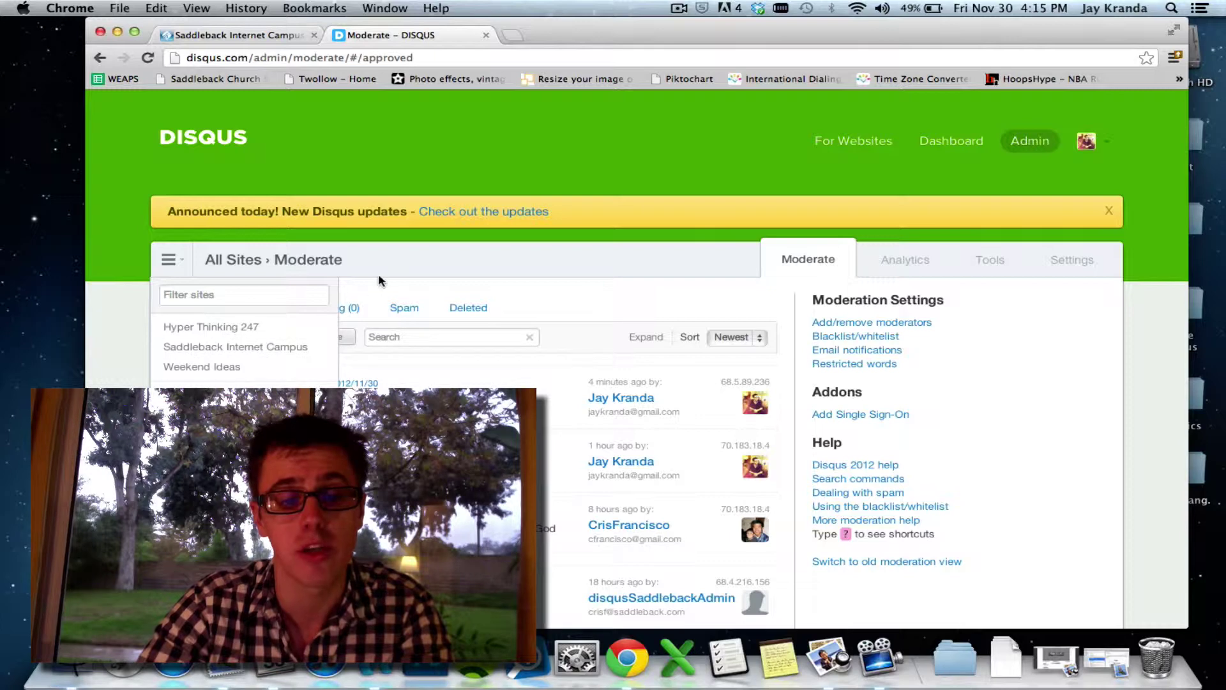
- Delete the "welcome everyone!!!" message from the approved comments on the Disqus moderation page
{"action": "scroll", "coordinate": [466, 362], "scroll_direction": "down", "scroll_amount": 1}
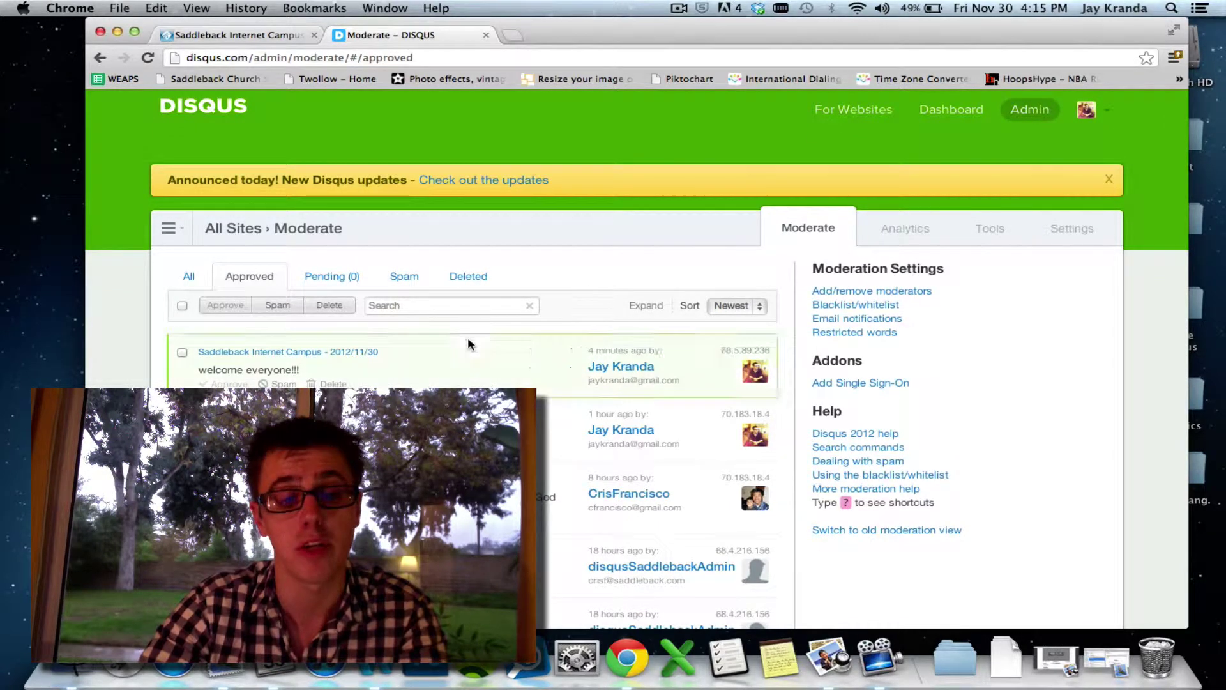
{"action": "scroll", "coordinate": [468, 337], "scroll_direction": "down", "scroll_amount": 1}
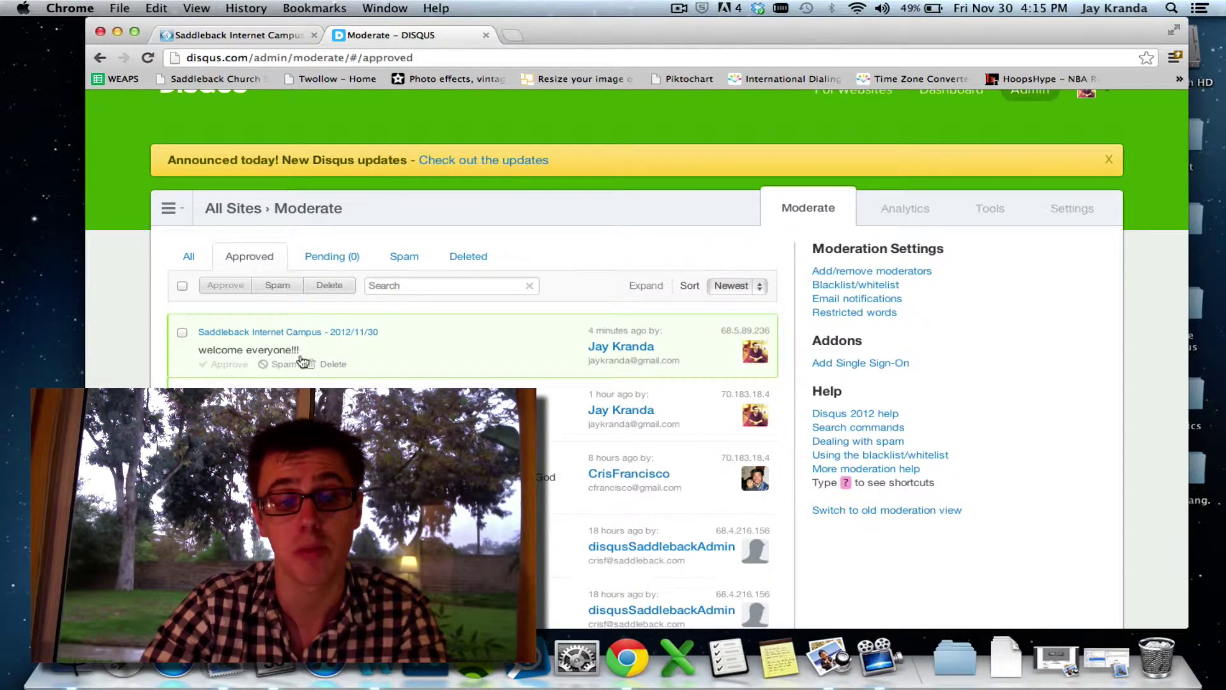
{"action": "left_click", "coordinate": [332, 364]}
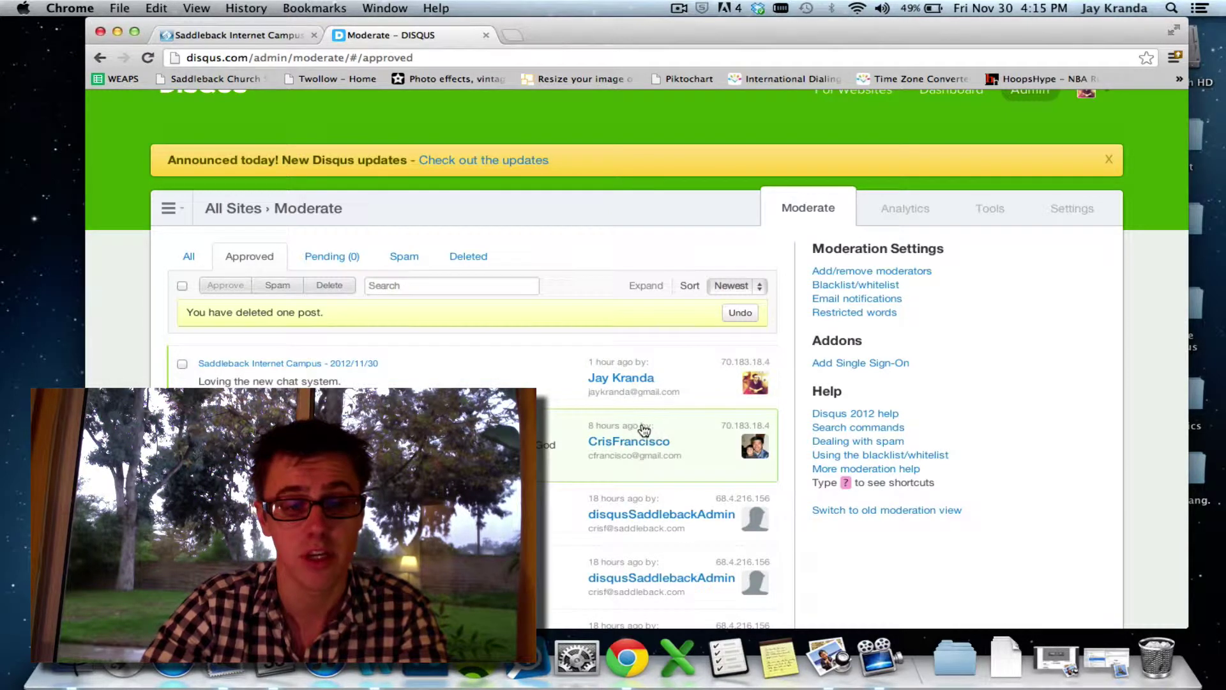
- Return to the Internet Campus live page and reload it to check the chat's current messages
{"action": "left_click", "coordinate": [283, 36]}
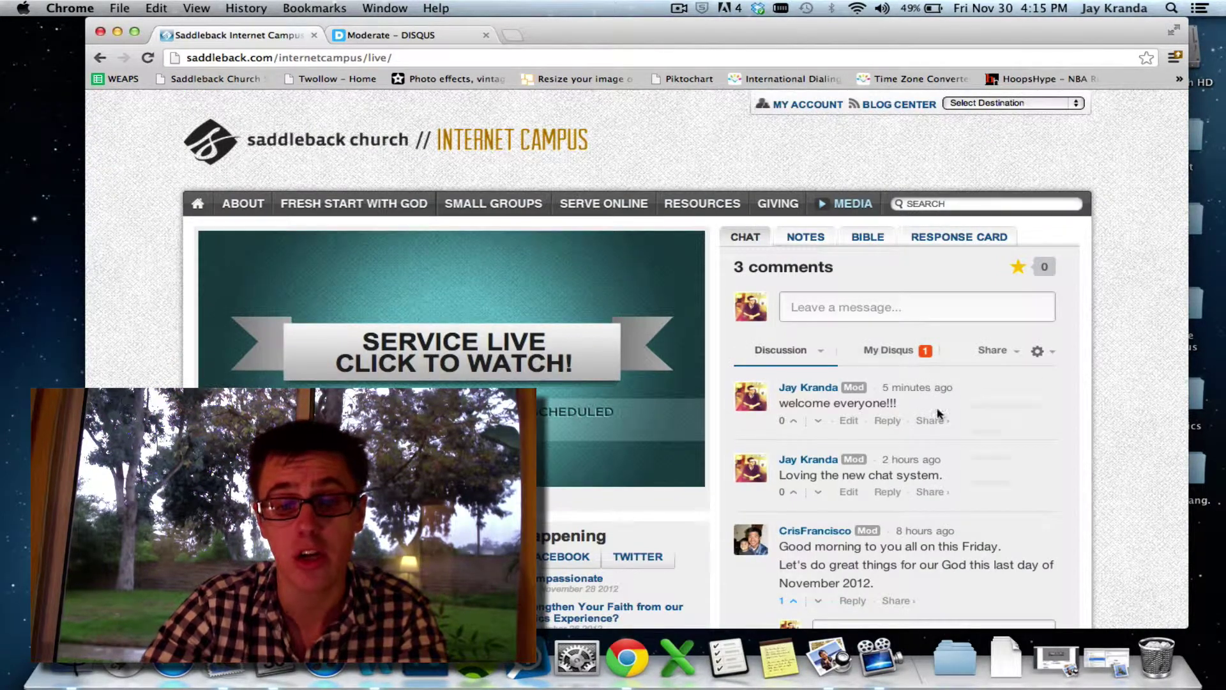
{"action": "left_click", "coordinate": [148, 59]}
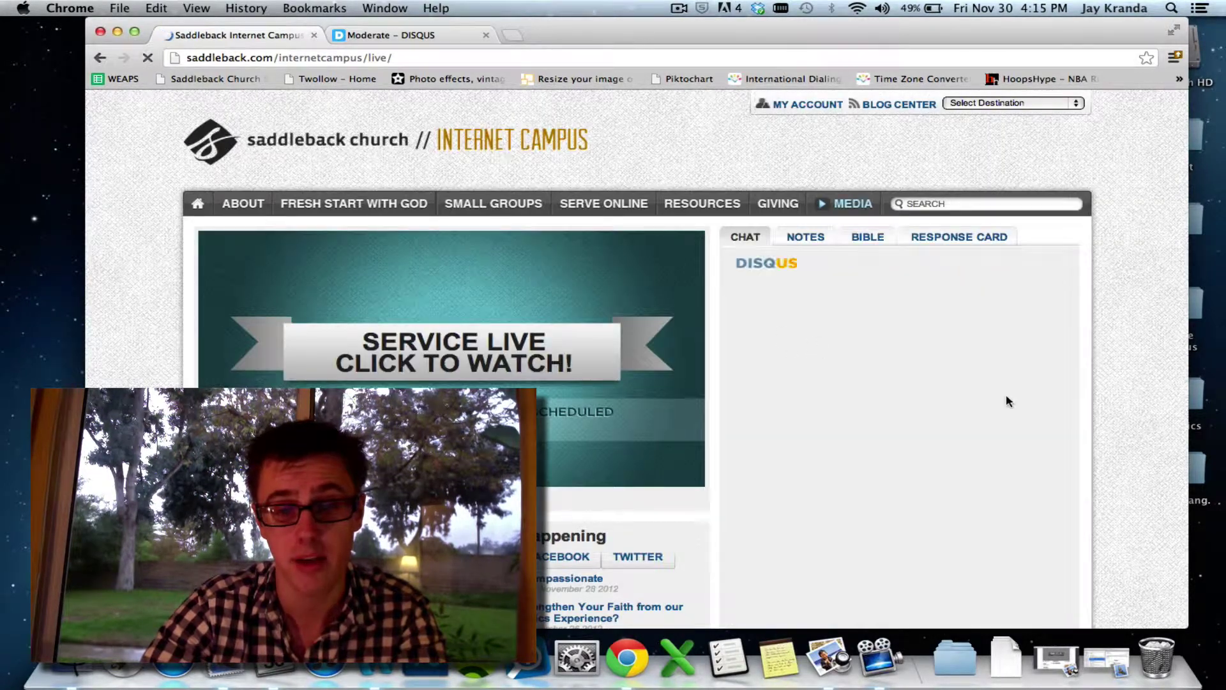
{"action": "scroll", "coordinate": [1005, 394], "scroll_direction": "down", "scroll_amount": 1}
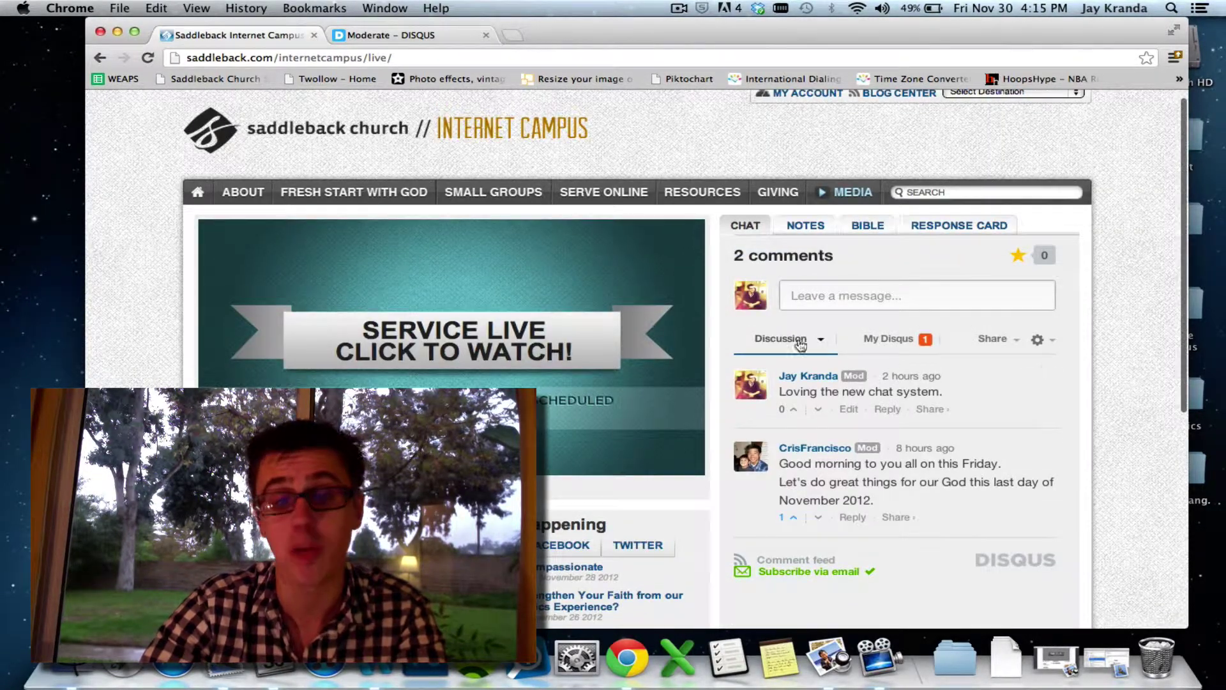
- Revisit the Disqus moderation page briefly, and view the moderation options for the "Loving the new chat system." message in the live page chat
{"action": "left_click", "coordinate": [414, 34]}
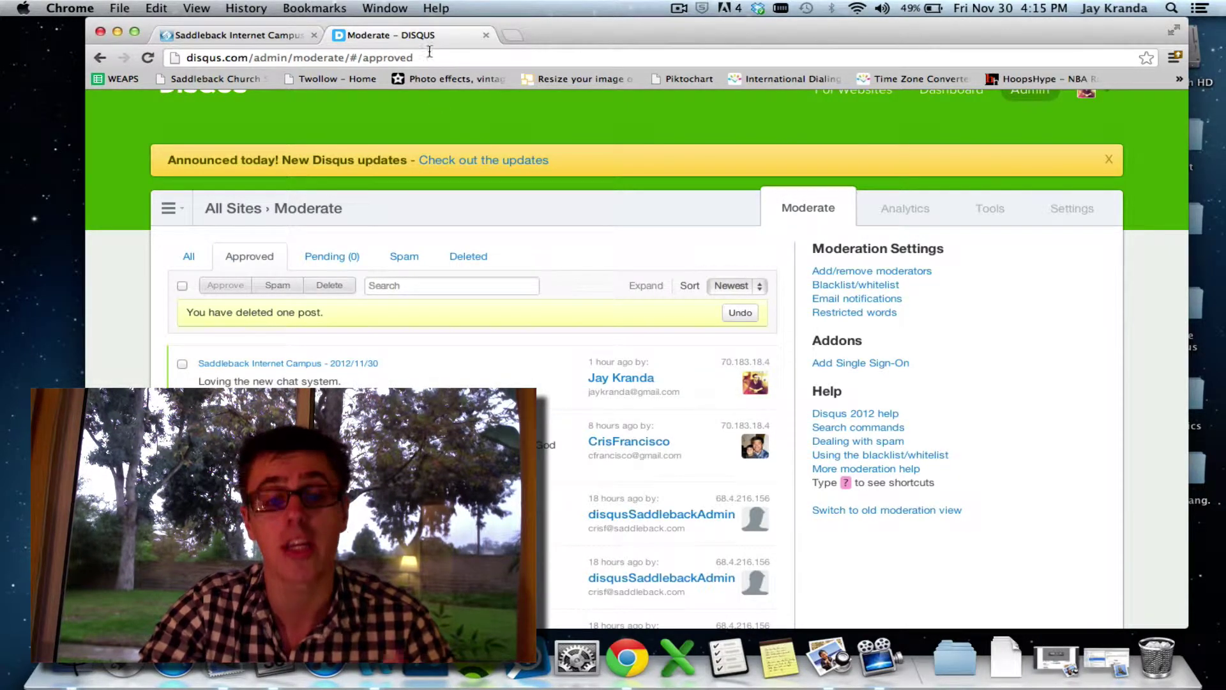
{"action": "left_click", "coordinate": [254, 42]}
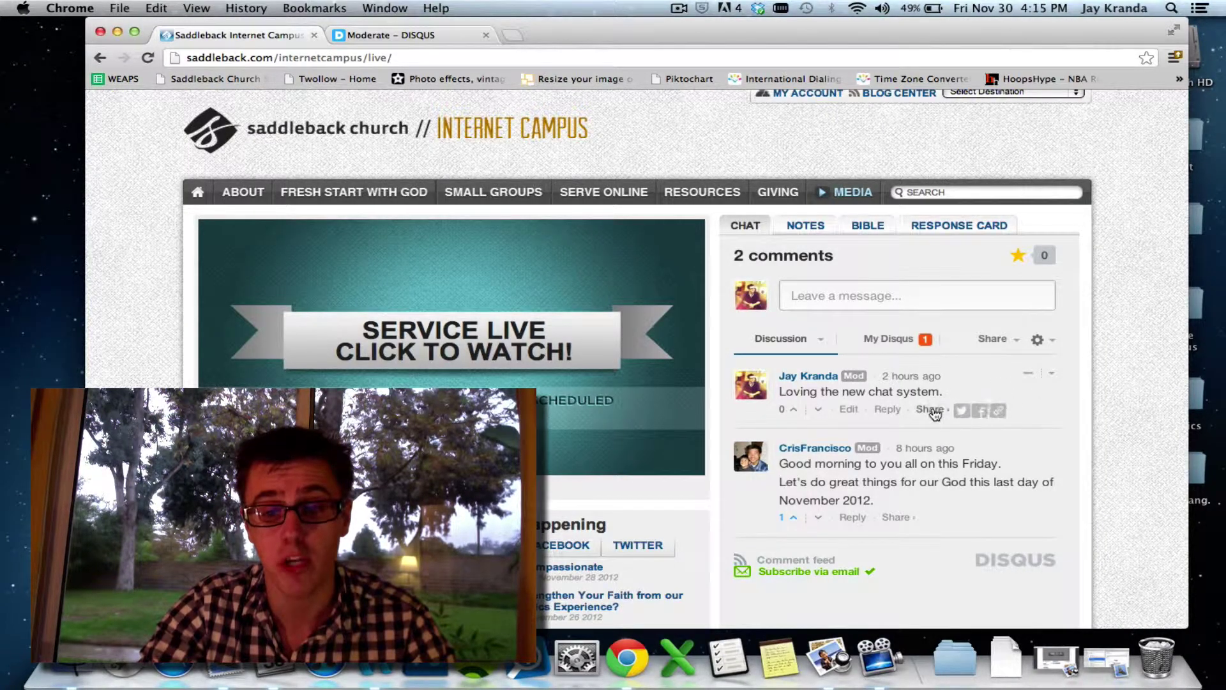
{"action": "left_click", "coordinate": [1051, 373]}
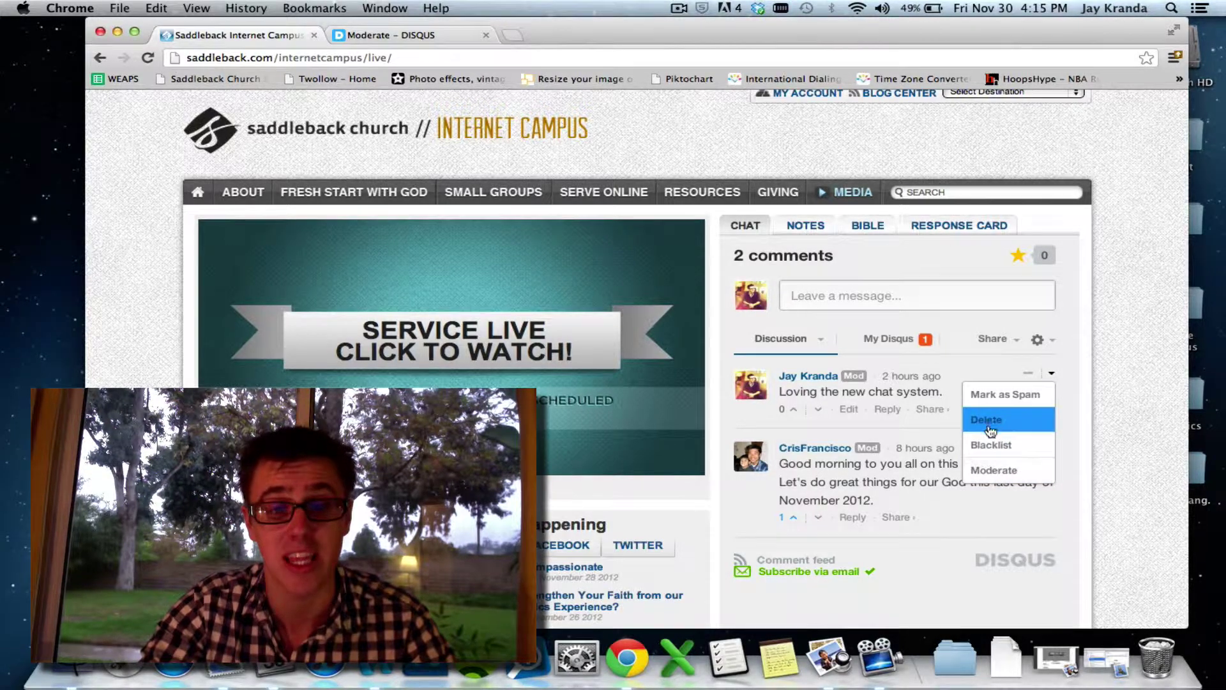
{"action": "left_click", "coordinate": [988, 424]}
- Look over the Disqus moderation page from its header, and reopen the moderation options for "Loving the new chat system." in the live chat
{"action": "left_click", "coordinate": [377, 34]}
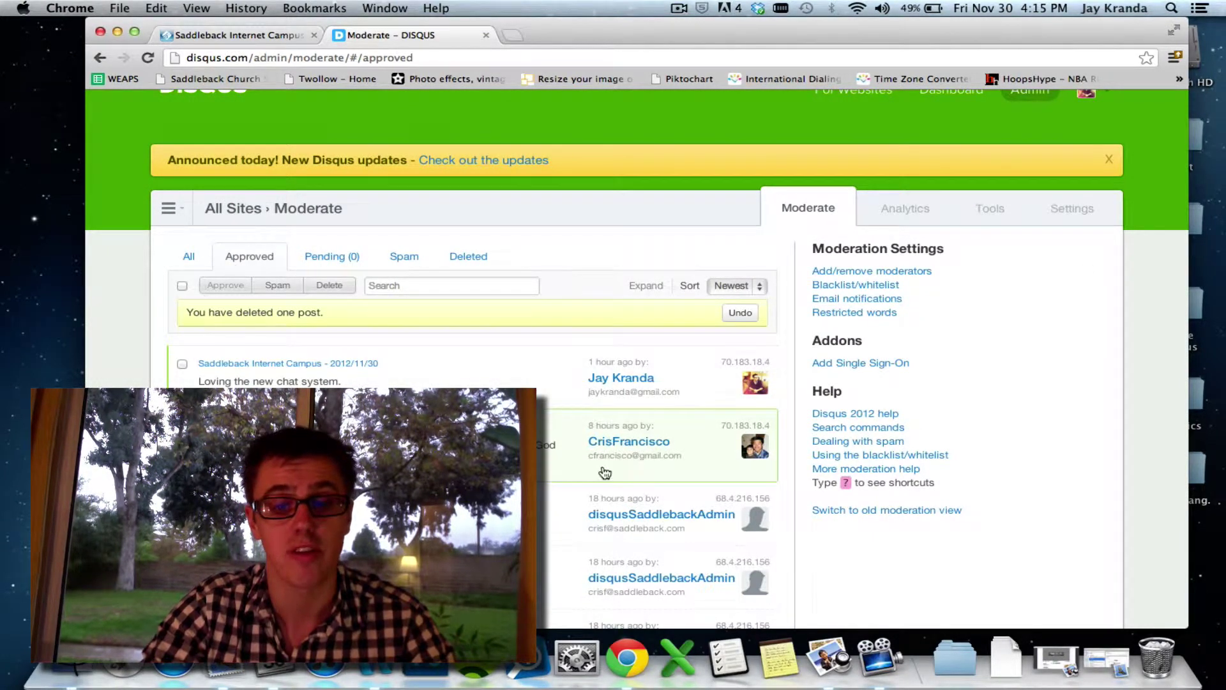
{"action": "scroll", "coordinate": [605, 471], "scroll_direction": "up", "scroll_amount": 2}
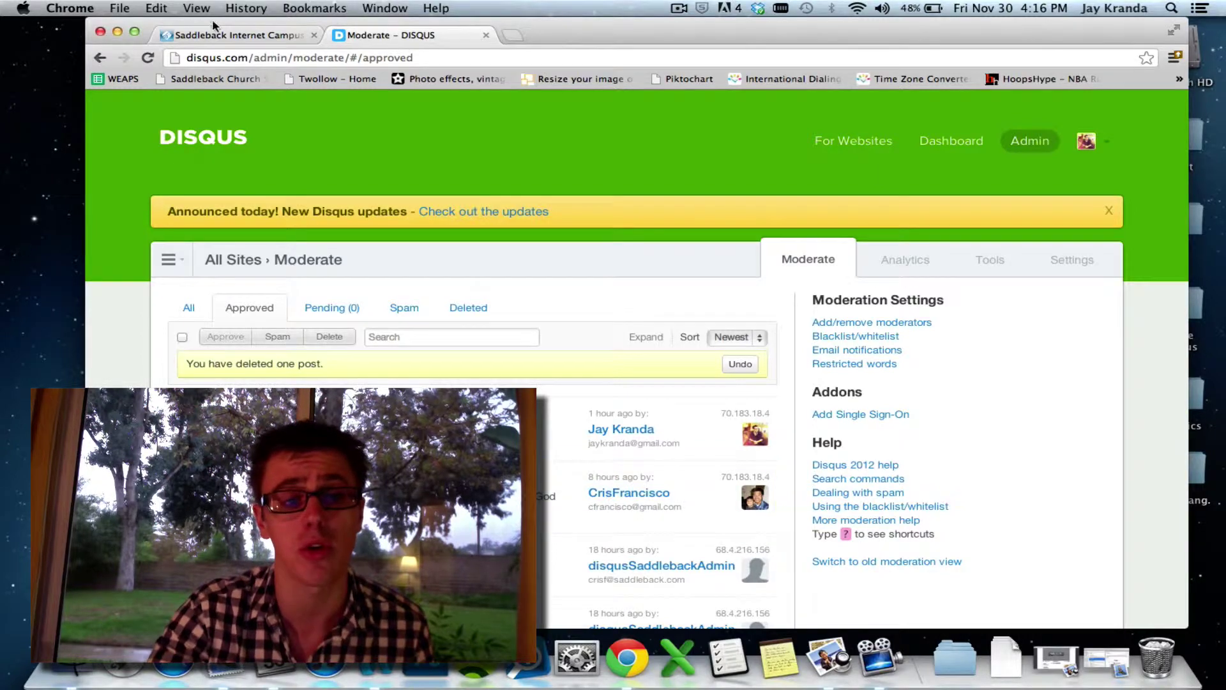
{"action": "left_click", "coordinate": [236, 35]}
{"action": "left_click", "coordinate": [1050, 373]}
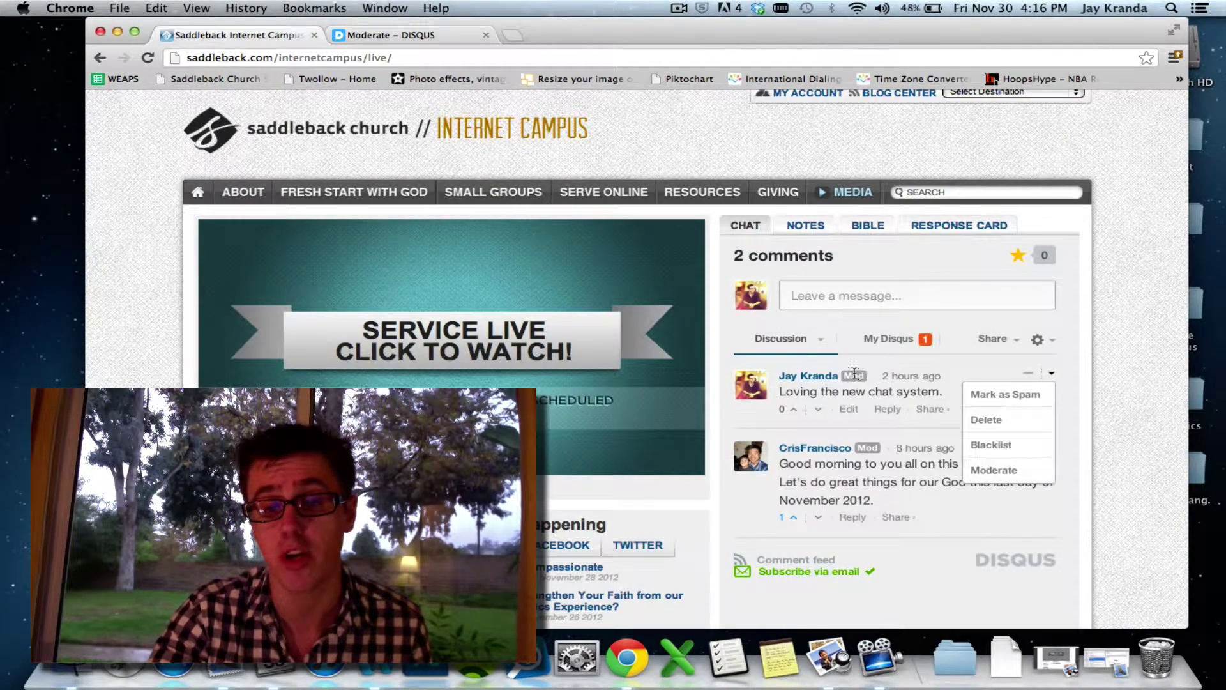